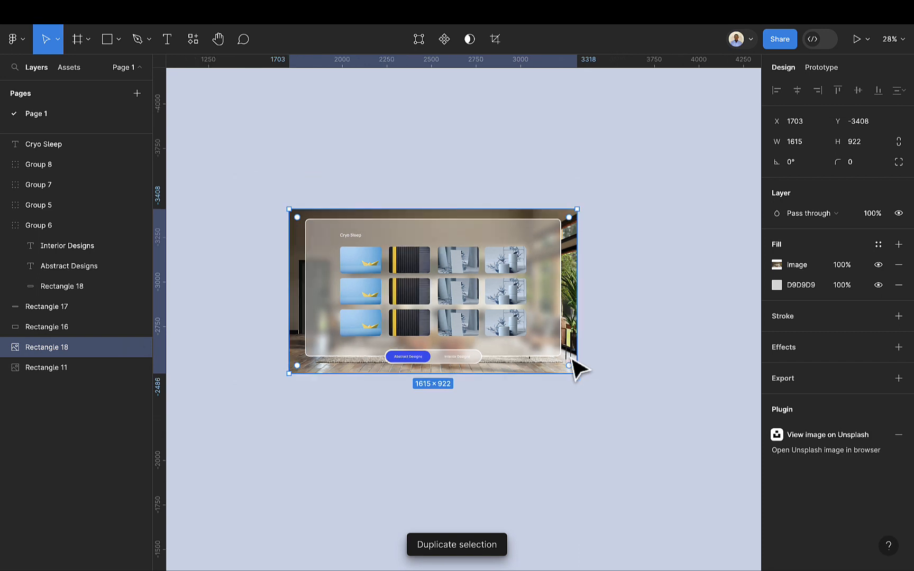
# Step: Duplicate the interior background photo and place the copy below the original design
pyautogui.moveTo(573, 327); pyautogui.dragTo(569, 467)
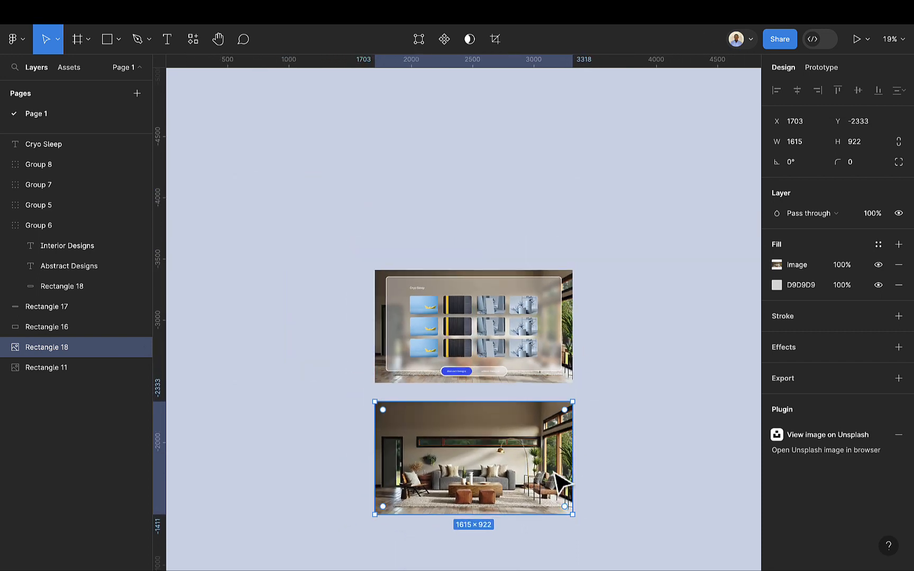
pyautogui.scroll(-1, 537, 455)
pyautogui.keyDown('ctrl'); pyautogui.scroll(3, 535, 450); pyautogui.keyUp('ctrl')
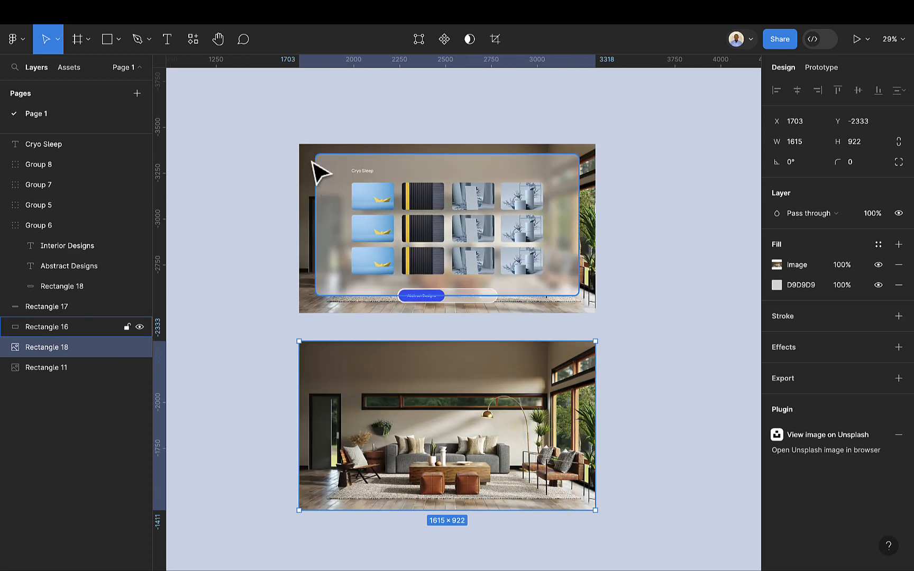
# Step: Draw a rectangle about 1397 × 759 over the duplicated interior photo
pyautogui.click(108, 40)
pyautogui.keyDown('ctrl'); pyautogui.scroll(1, 394, 454); pyautogui.keyUp('ctrl')
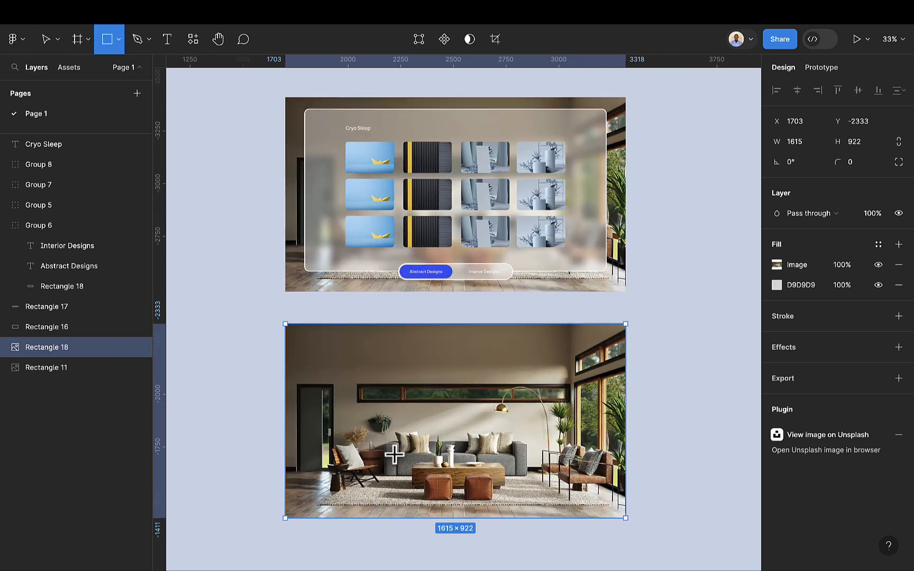
pyautogui.moveTo(312, 344); pyautogui.dragTo(601, 502)
pyautogui.moveTo(333, 409); pyautogui.dragTo(608, 504)
pyautogui.moveTo(522, 435); pyautogui.dragTo(523, 435)
# Step: Set the rectangle's fill to white FFFFFF at 40% opacity
pyautogui.click(777, 264)
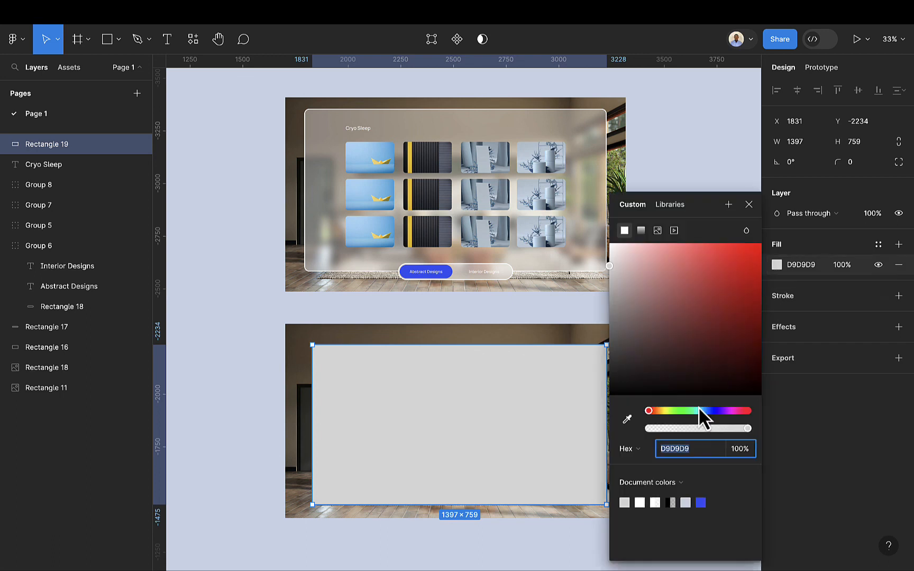
pyautogui.click(640, 502)
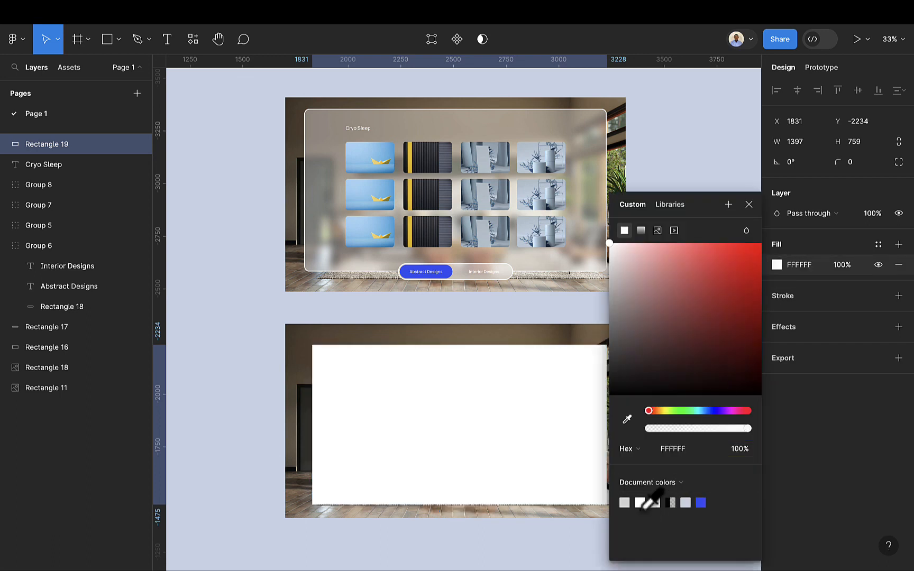
pyautogui.click(757, 210)
pyautogui.click(851, 264)
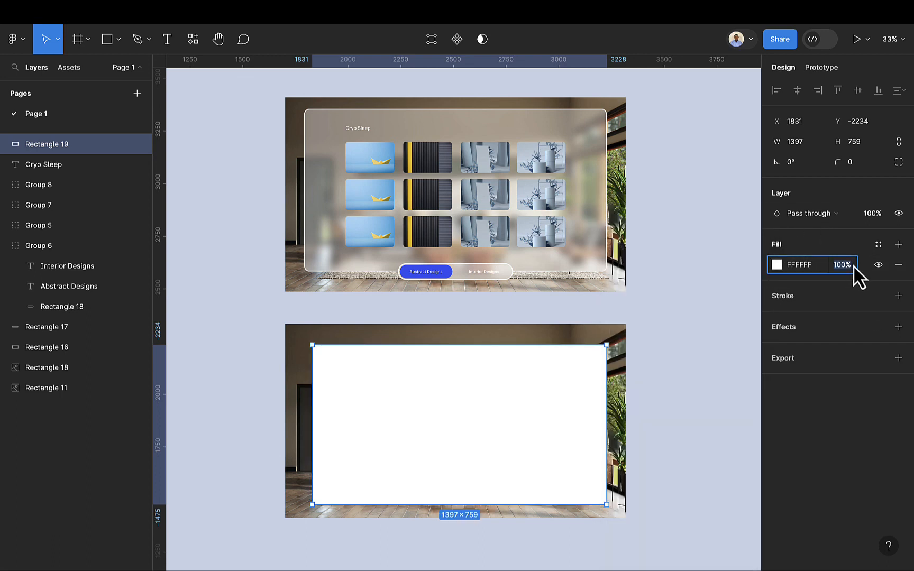
pyautogui.press('Return')
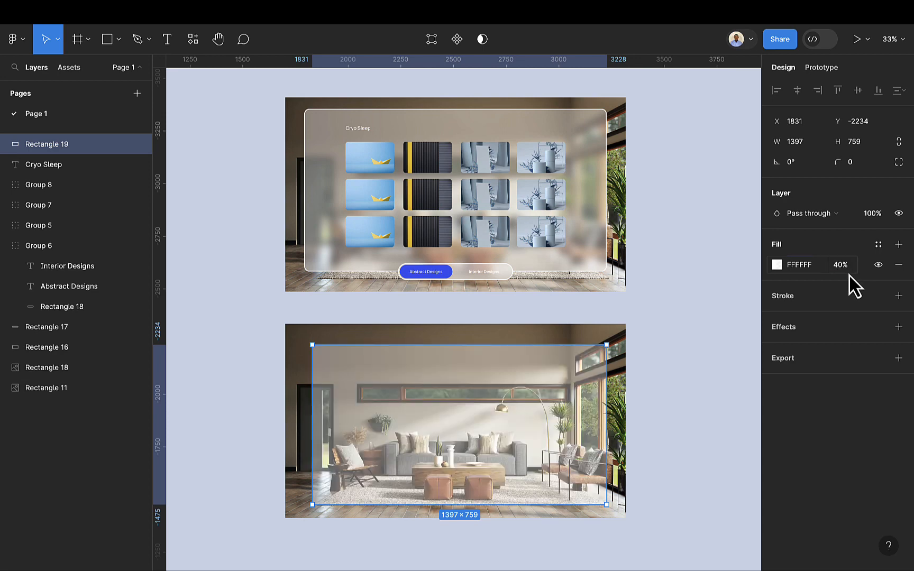
# Step: Add a 4 px inside stroke in white FFFFFF to the rectangle and round its corners to 24
pyautogui.click(898, 296)
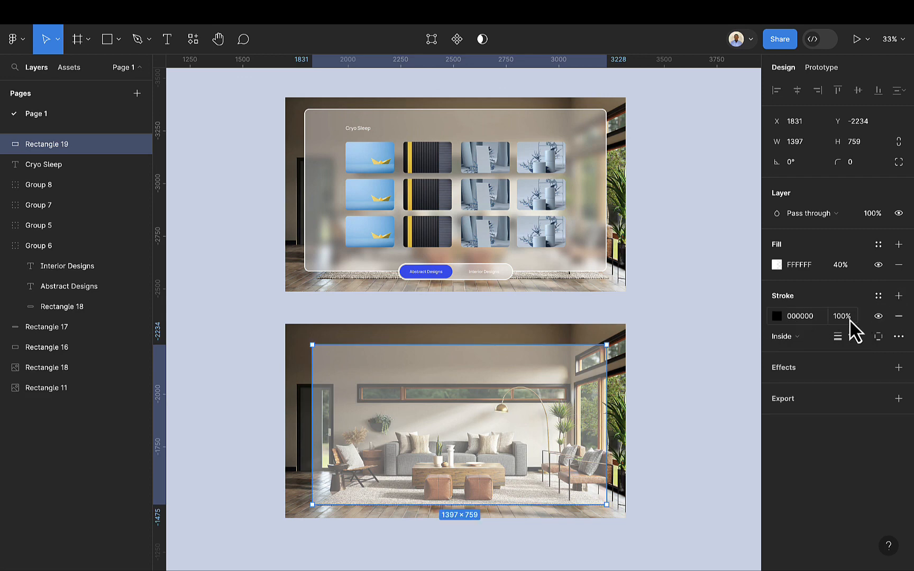
pyautogui.click(851, 336)
pyautogui.write('4')
pyautogui.press('Return')
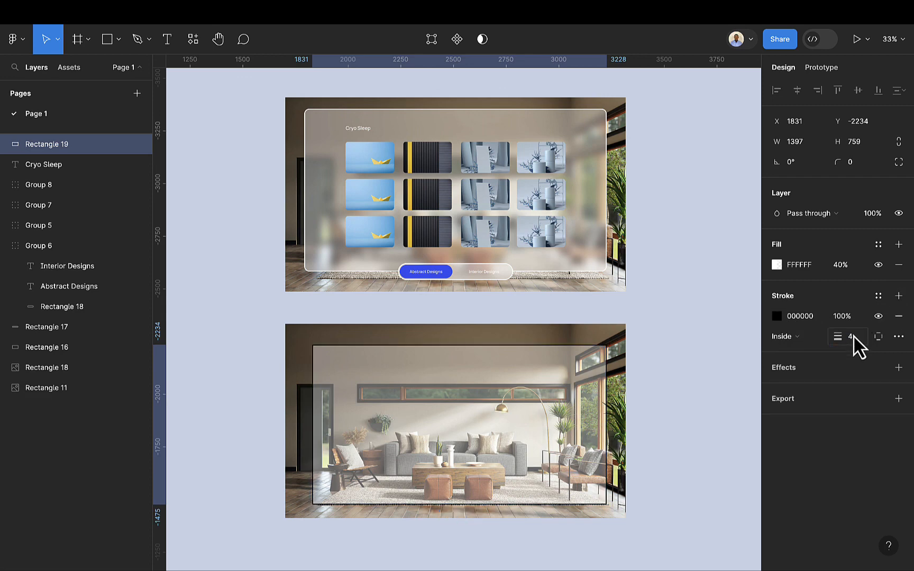
pyautogui.click(803, 317)
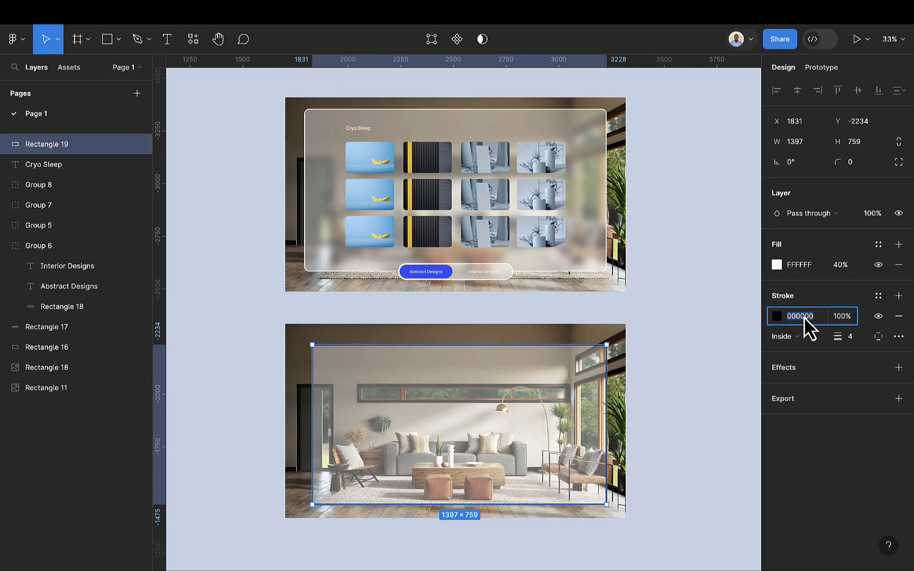
pyautogui.press('BackSpace')
pyautogui.press('Return')
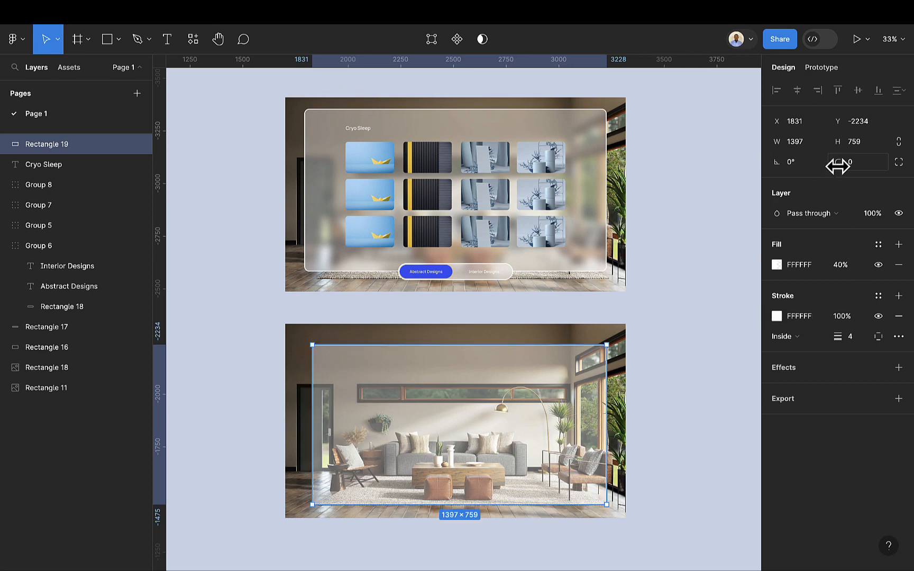
pyautogui.click(858, 168)
pyautogui.press('Return')
# Step: Add a Background blur effect of 40 to the panel and nudge it slightly up and left
pyautogui.click(898, 367)
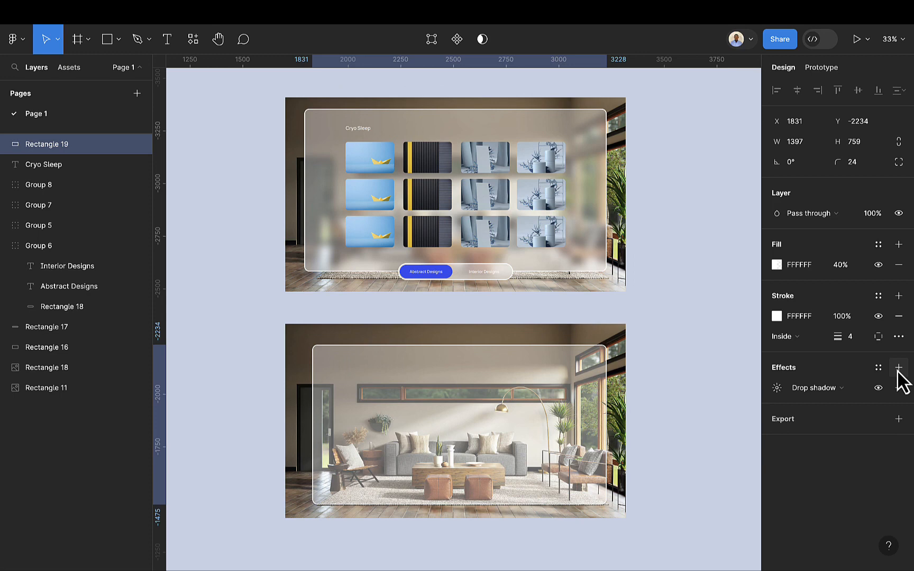
pyautogui.click(836, 386)
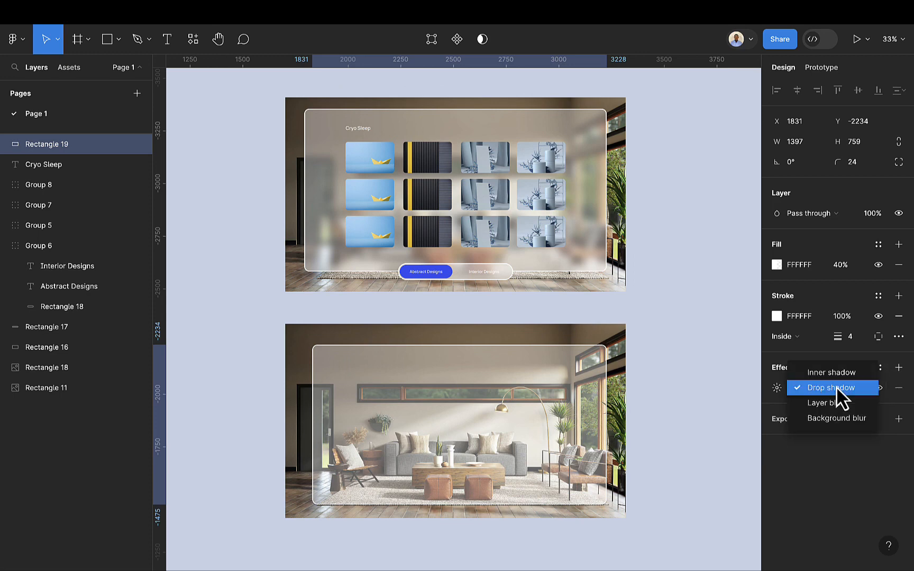
pyautogui.click(843, 418)
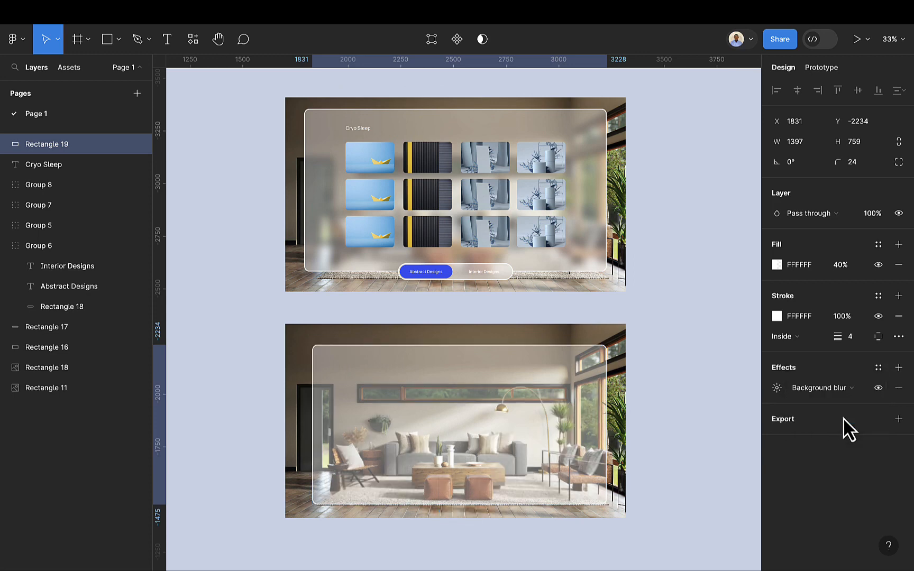
pyautogui.click(782, 388)
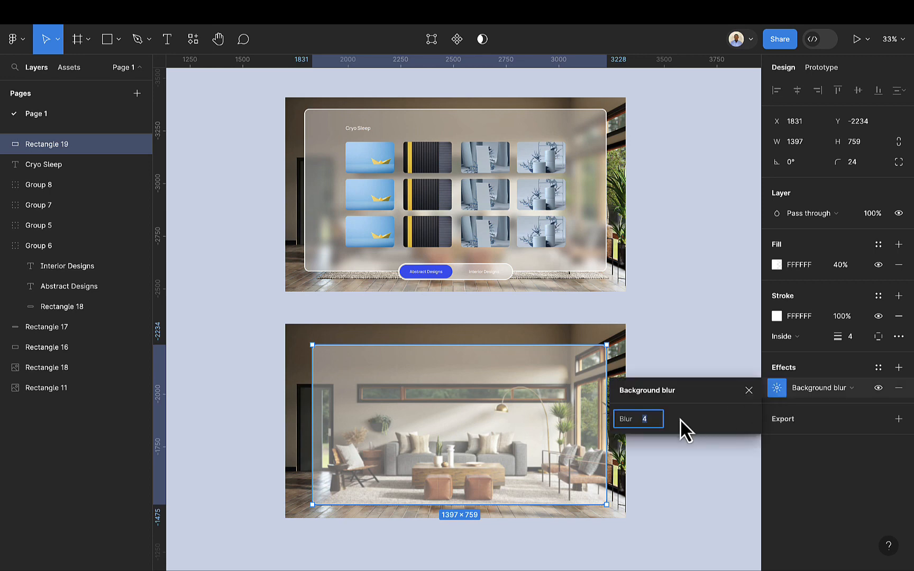
pyautogui.write('40')
pyautogui.press('Return')
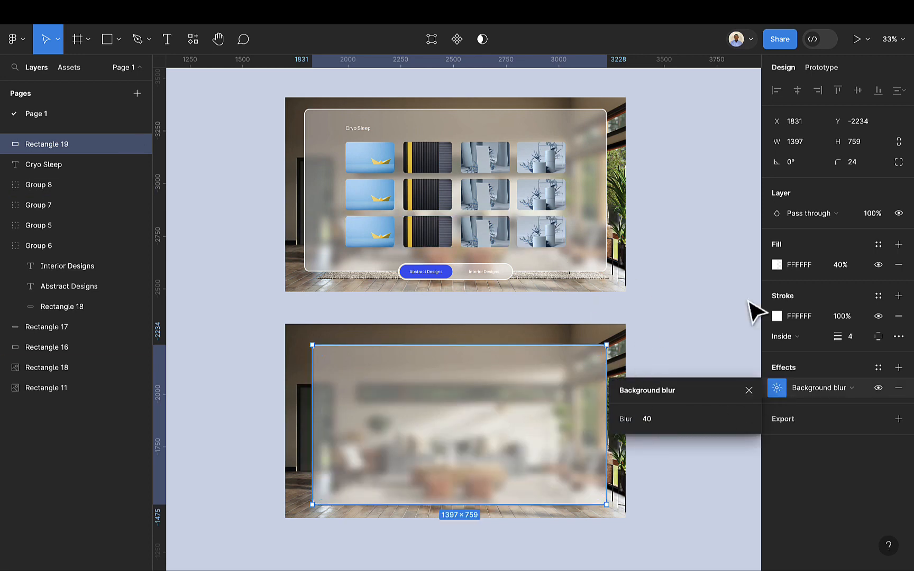
pyautogui.click(749, 391)
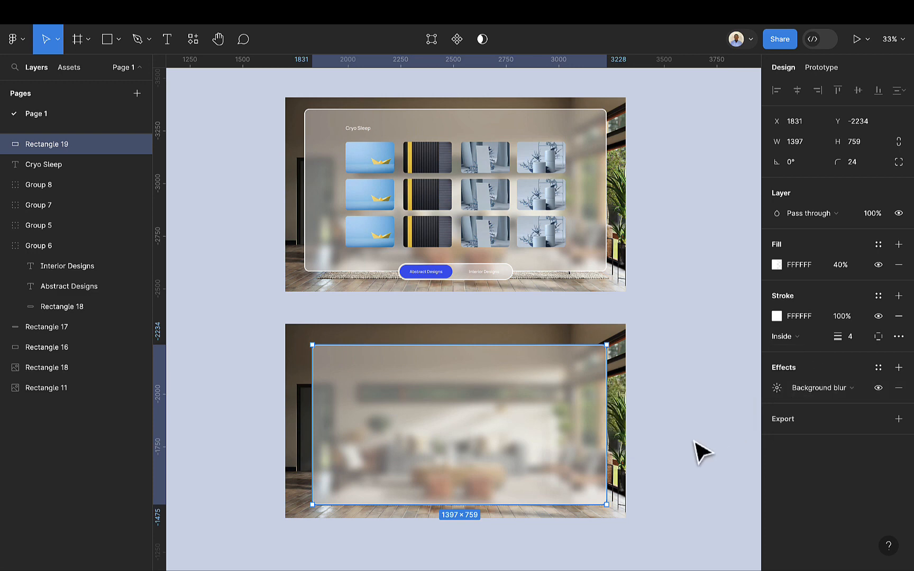
pyautogui.moveTo(506, 449); pyautogui.dragTo(502, 435)
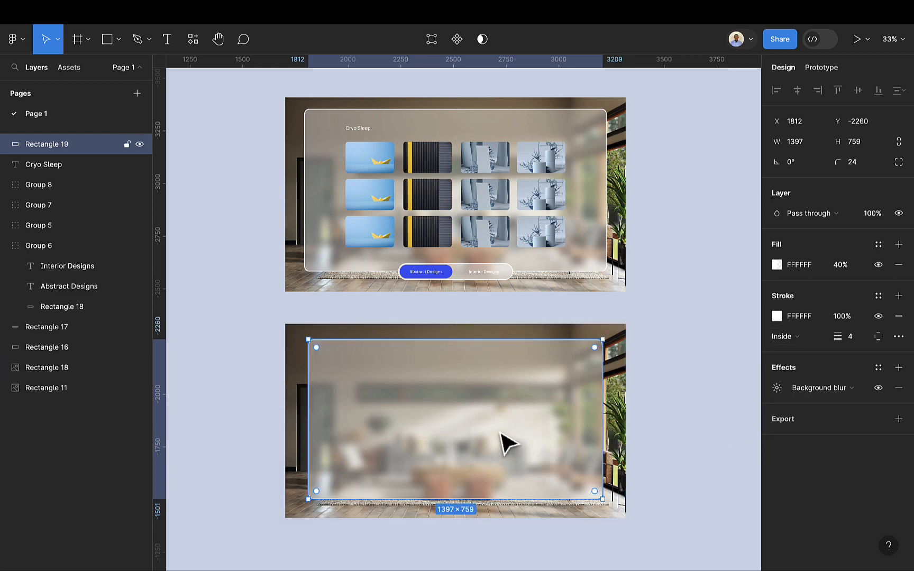
# Step: Draw a rectangle about 532 × 90 at the panel's bottom edge and set its height to 80
pyautogui.click(106, 39)
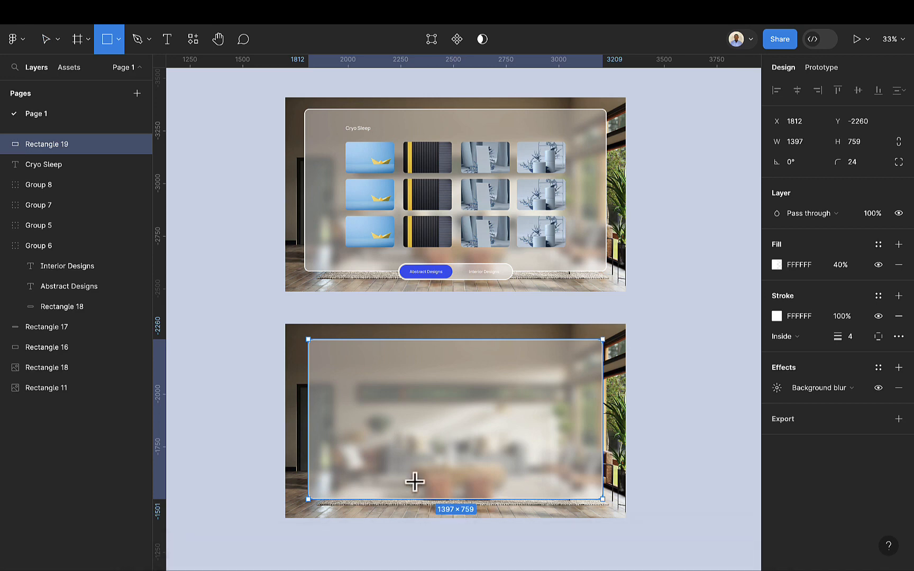
pyautogui.moveTo(409, 488)
pyautogui.mouseDown()
pyautogui.moveTo(418, 501)
pyautogui.moveTo(522, 506)
pyautogui.mouseUp()
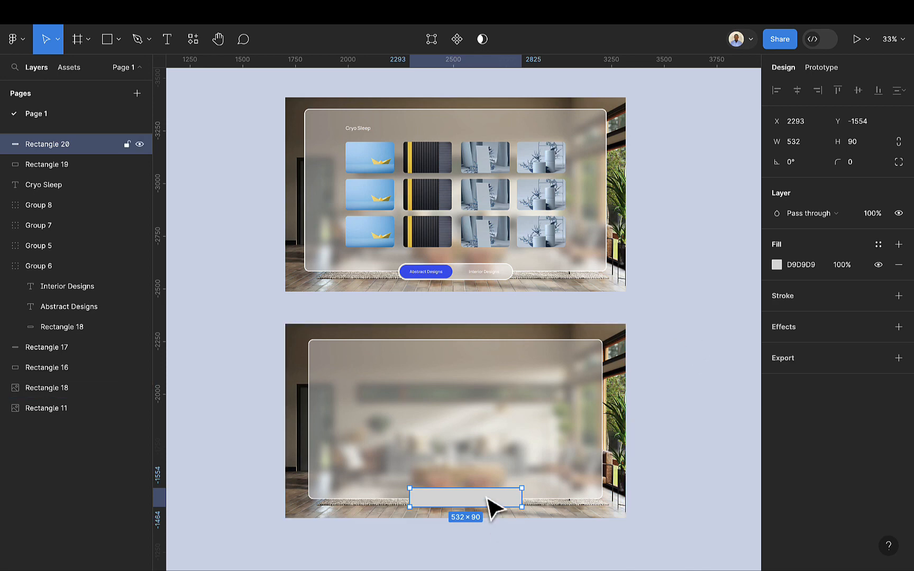
pyautogui.click(862, 143)
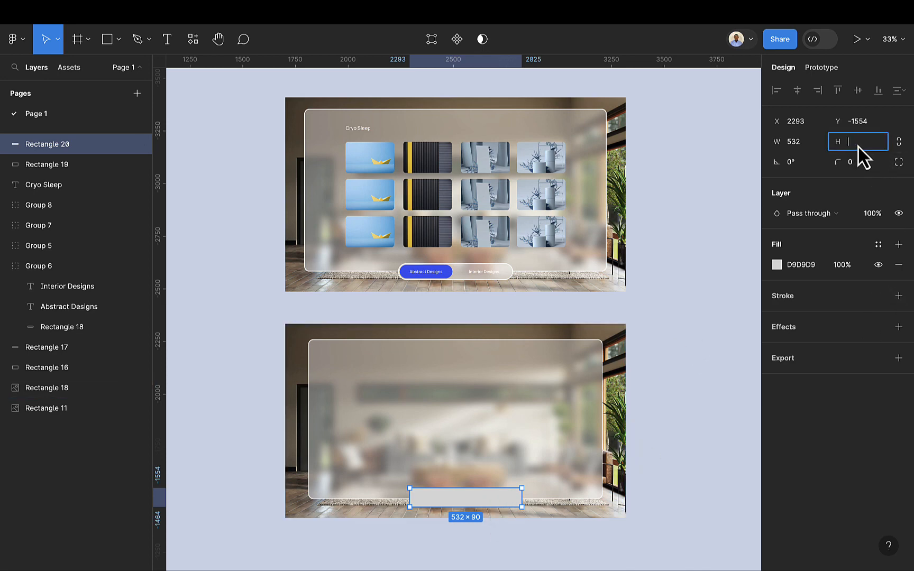
pyautogui.write('80')
pyautogui.press('Return')
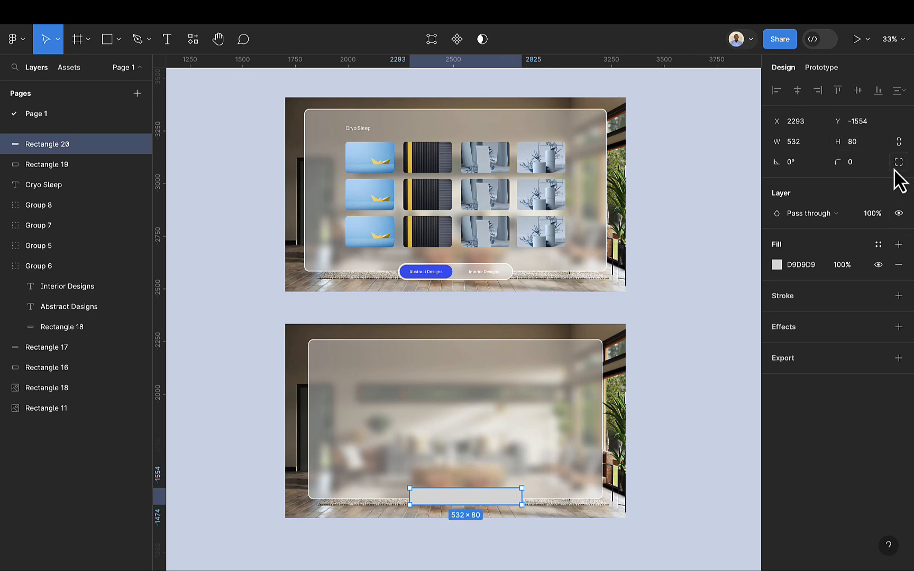
# Step: Round the button rectangle's corners to 40
pyautogui.click(871, 168)
pyautogui.press('BackSpace')
pyautogui.press('Return')
# Step: Set the button's fill to white FFFFFF at 40% opacity
pyautogui.click(816, 262)
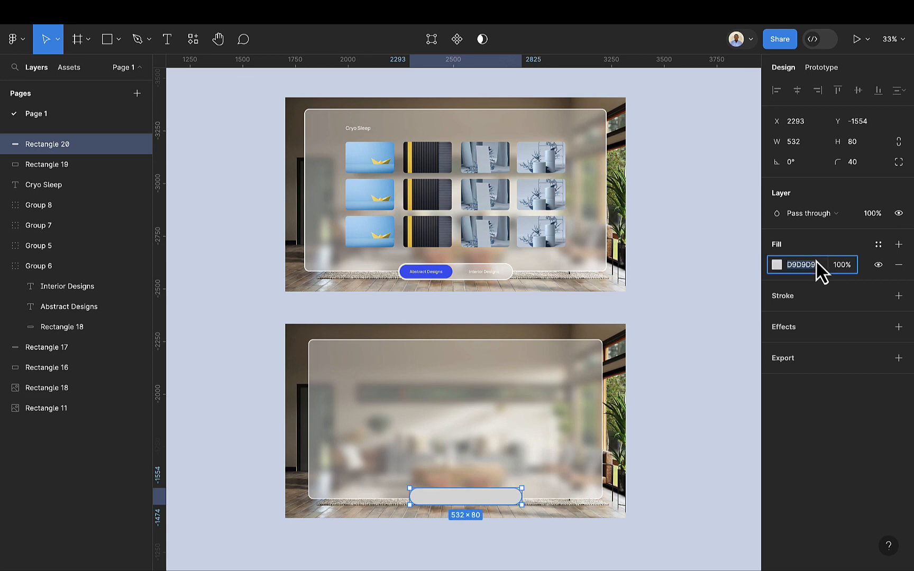
pyautogui.press('Return')
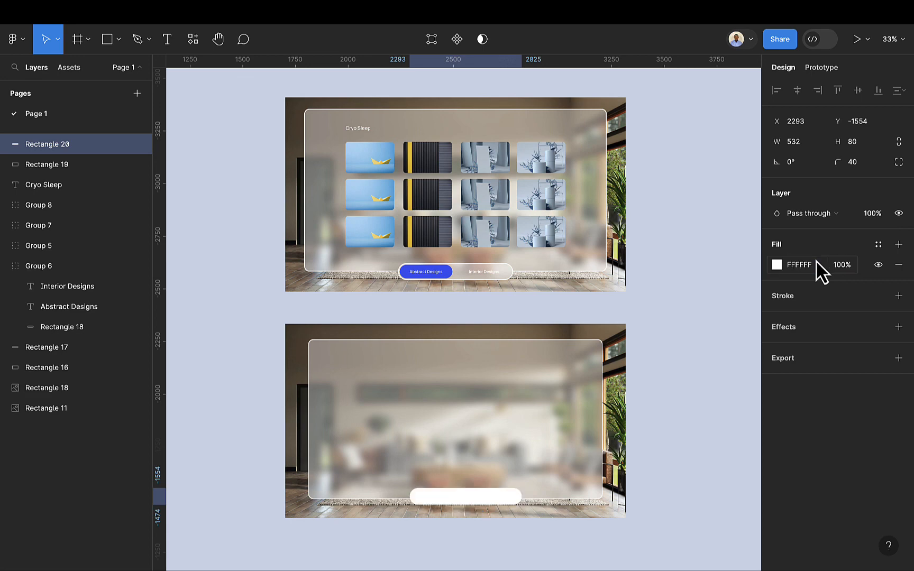
pyautogui.click(844, 263)
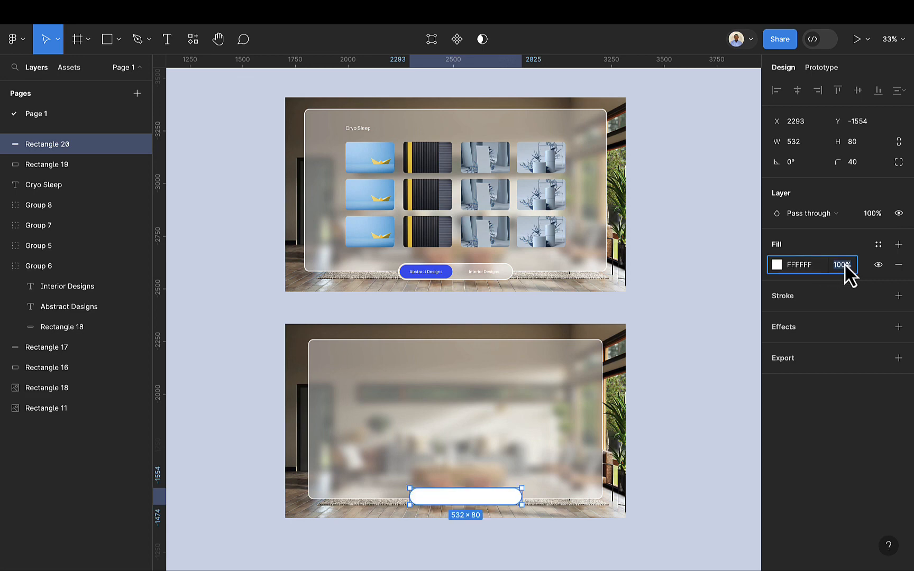
pyautogui.write('40')
pyautogui.press('Return')
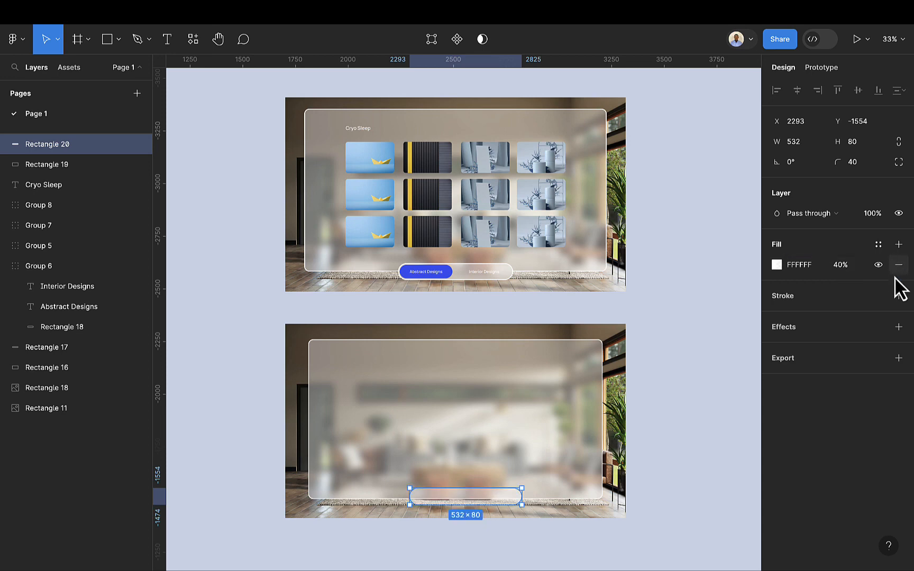
# Step: Add a 4 px inside stroke in white FFFFFF to the button
pyautogui.click(897, 296)
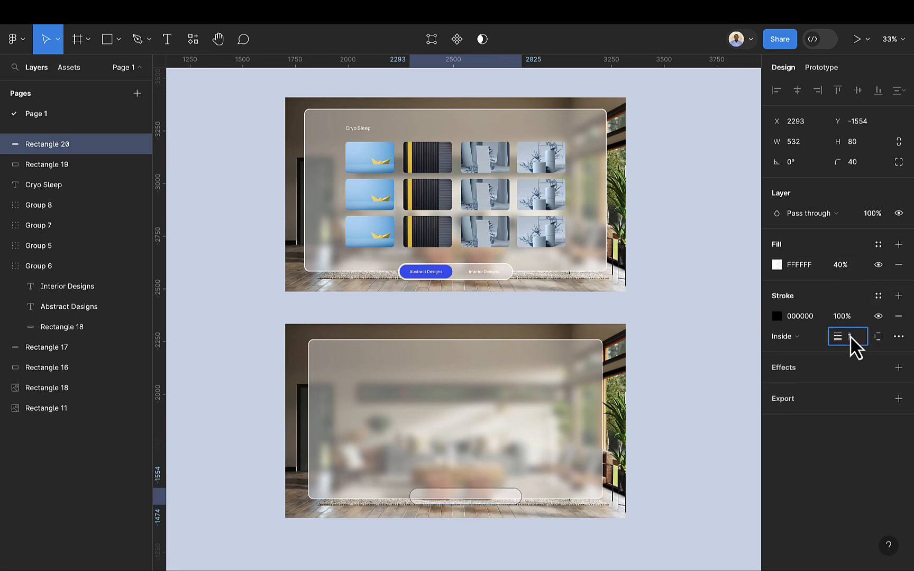
pyautogui.press('Return')
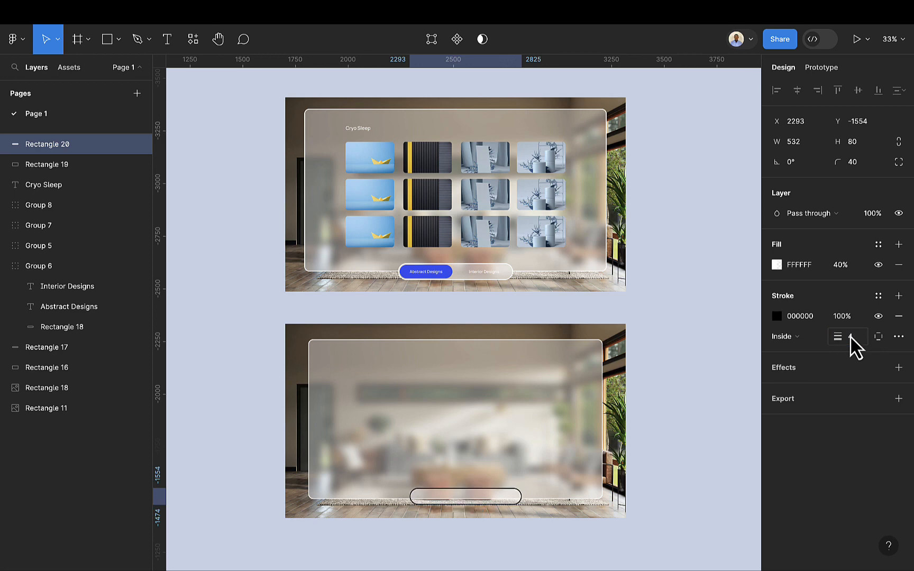
pyautogui.click(808, 318)
pyautogui.write('f')
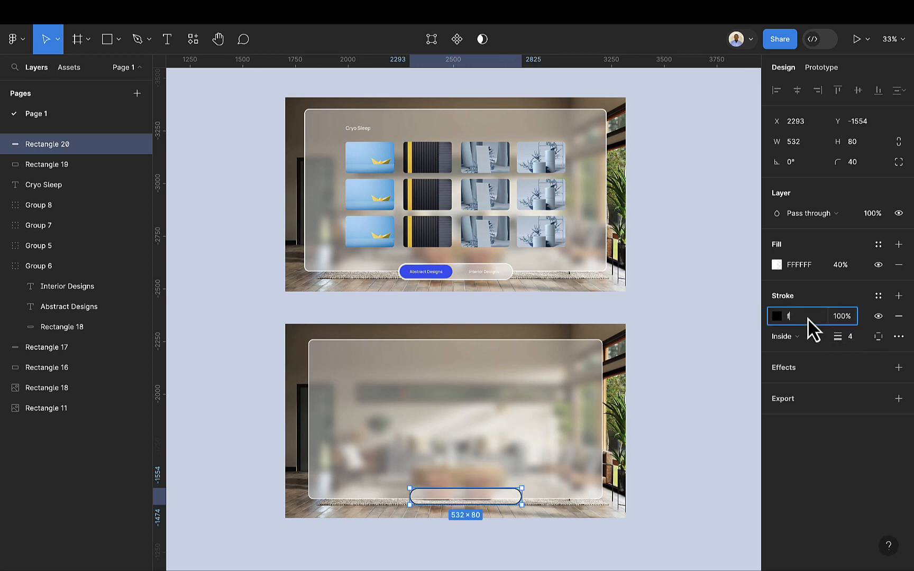
pyautogui.write('fffff')
pyautogui.press('Return')
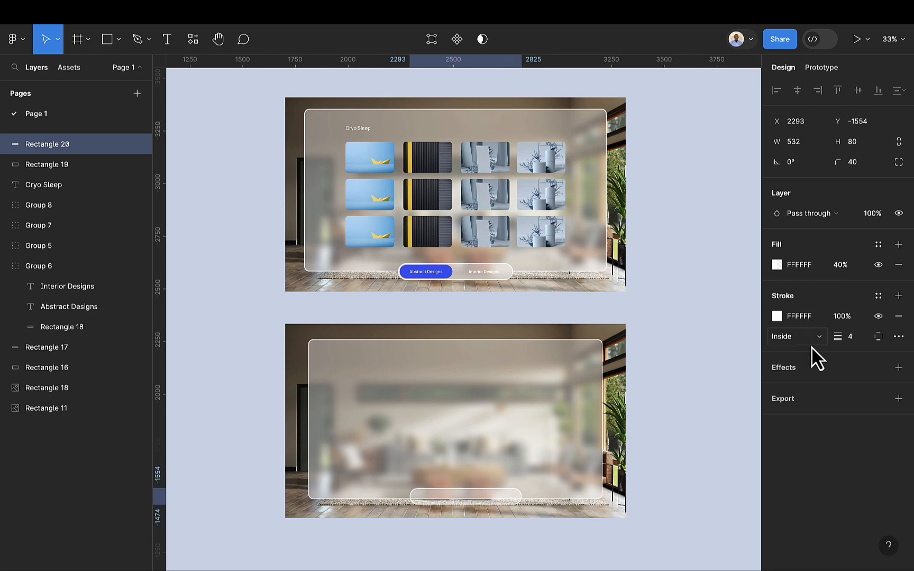
# Step: Add an effect to the button and switch it to Background blur
pyautogui.click(898, 368)
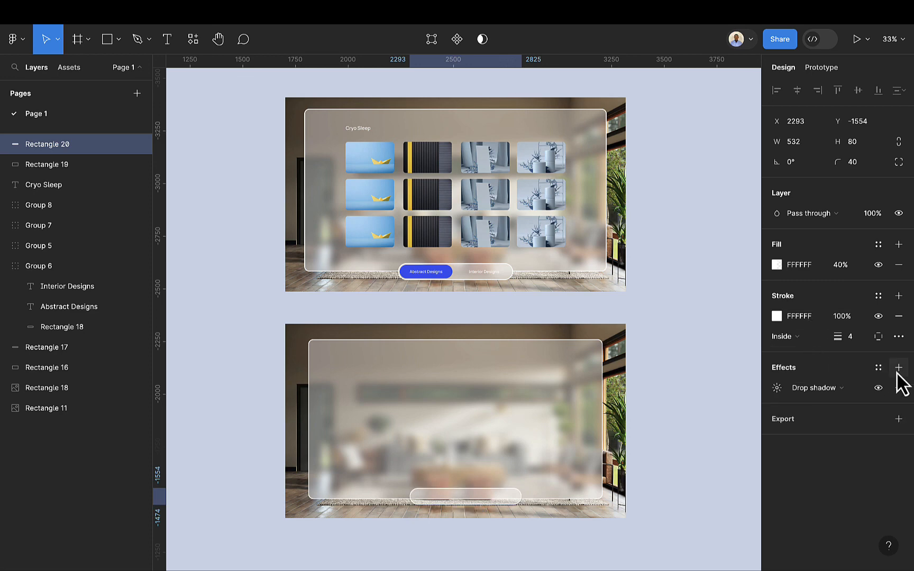
pyautogui.click(779, 389)
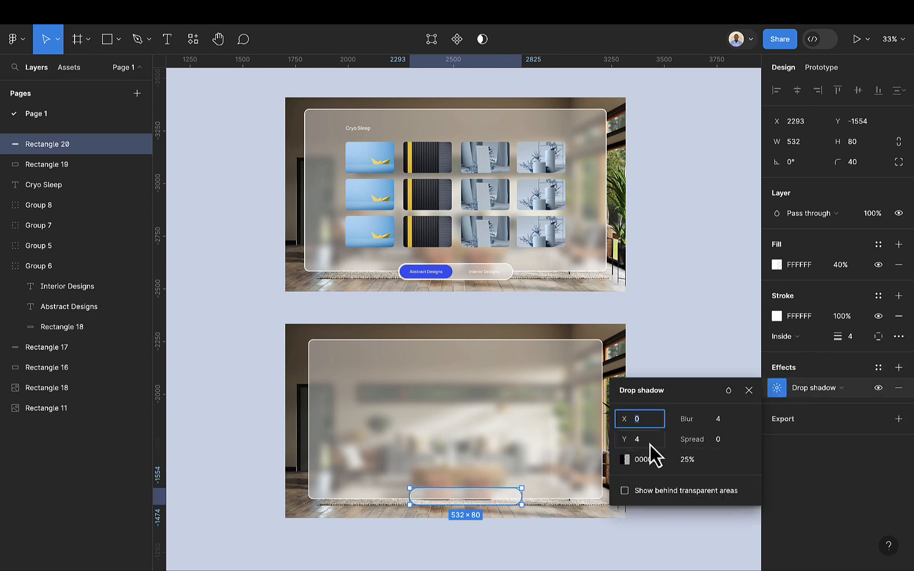
pyautogui.click(839, 388)
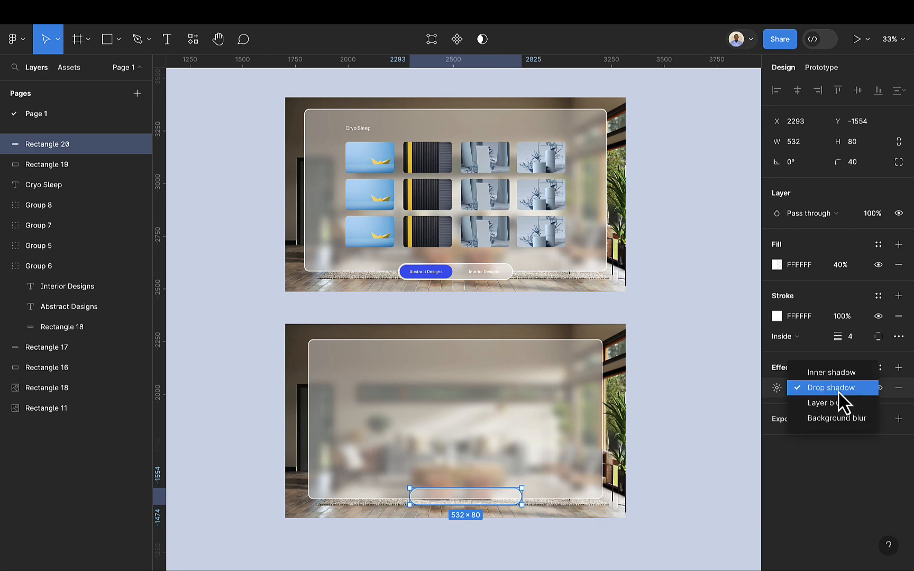
pyautogui.click(840, 416)
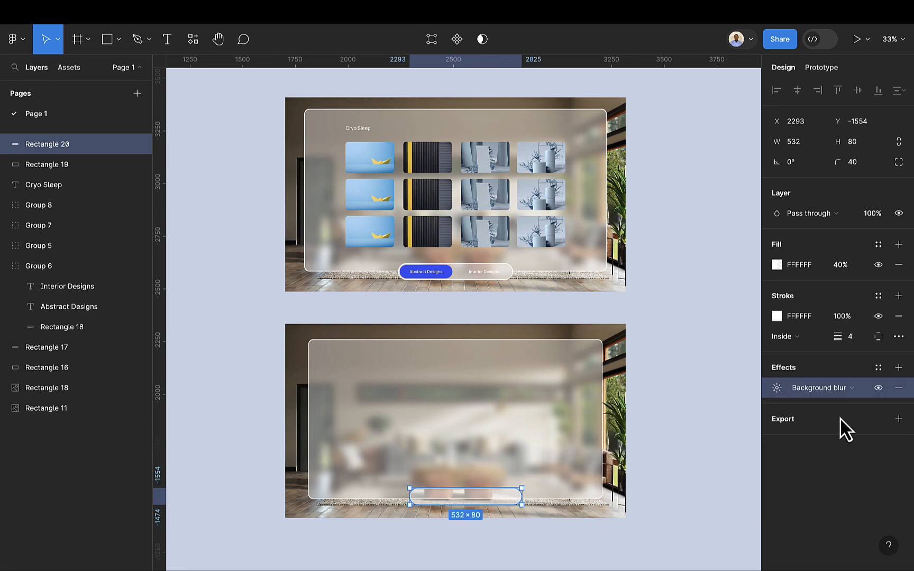
# Step: Set the button's background blur to 40 and nudge the button slightly into place
pyautogui.click(776, 388)
pyautogui.write('40')
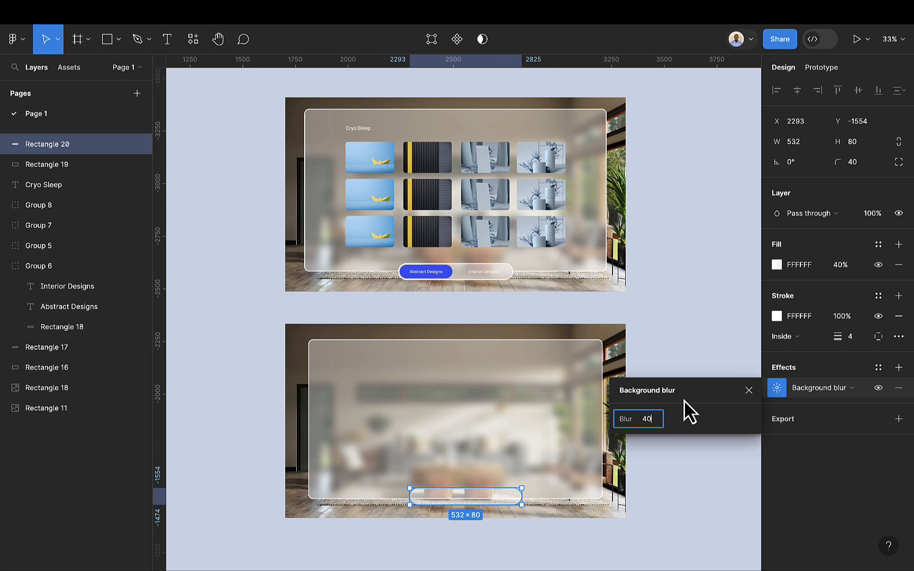
pyautogui.press('Return')
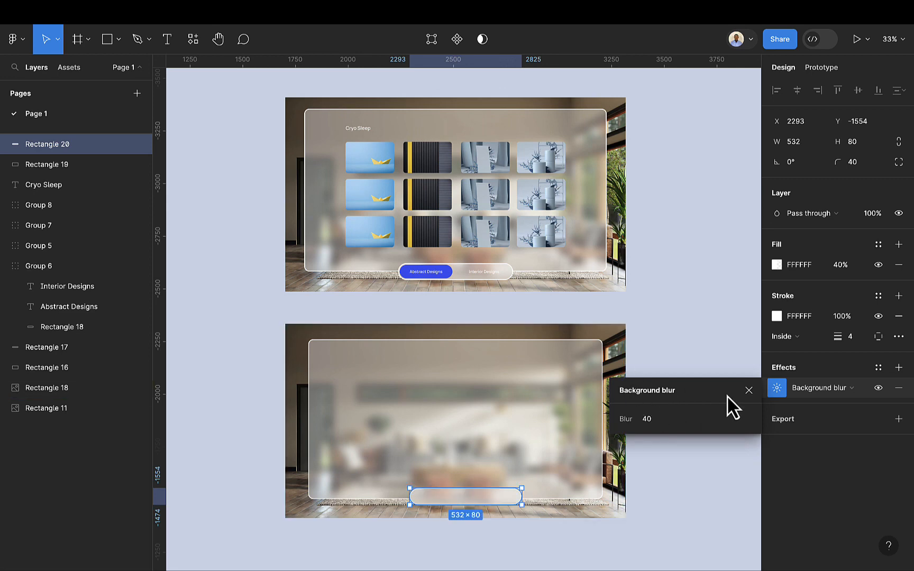
pyautogui.click(743, 392)
pyautogui.scroll(5, 450, 513)
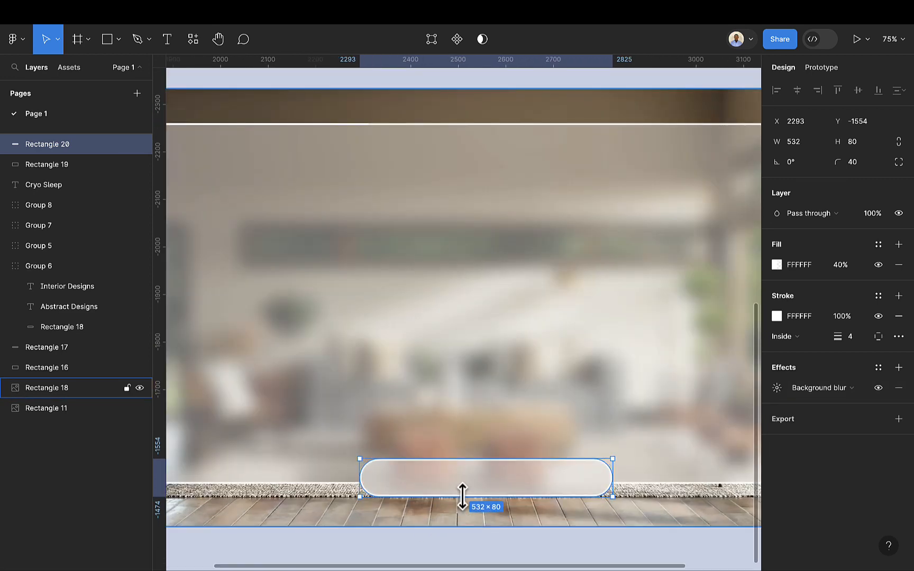
pyautogui.moveTo(464, 487); pyautogui.dragTo(461, 491)
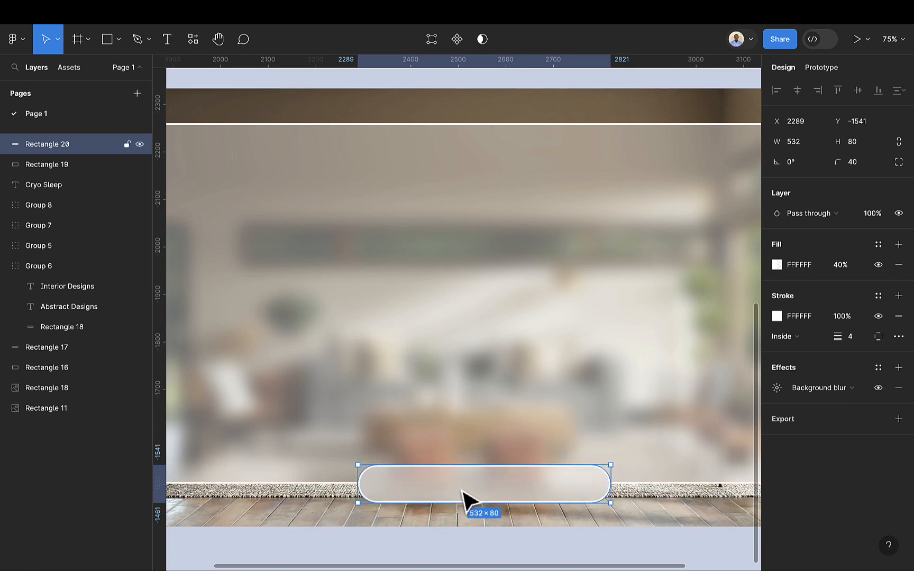
# Step: Add a text label reading "Abstract Design" on the button
pyautogui.click(107, 42)
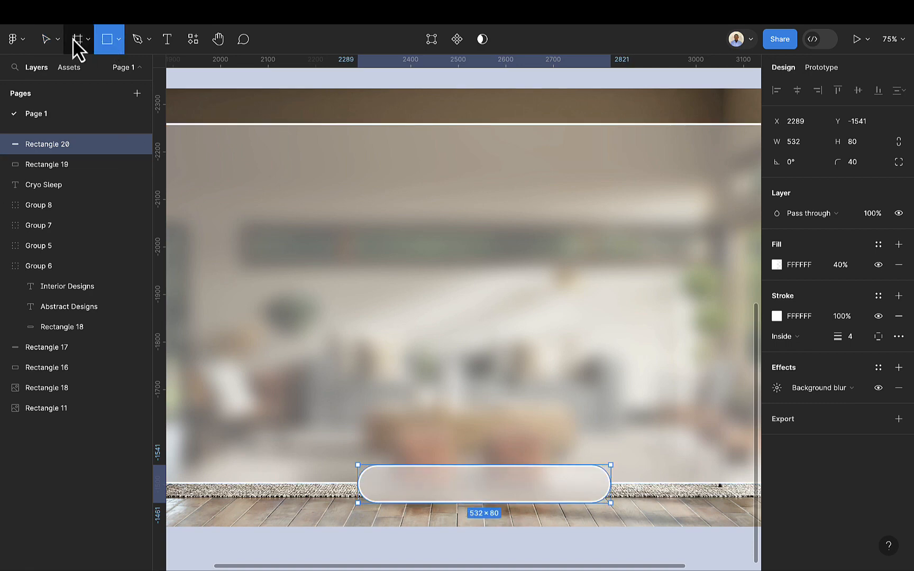
pyautogui.click(168, 44)
pyautogui.click(394, 483)
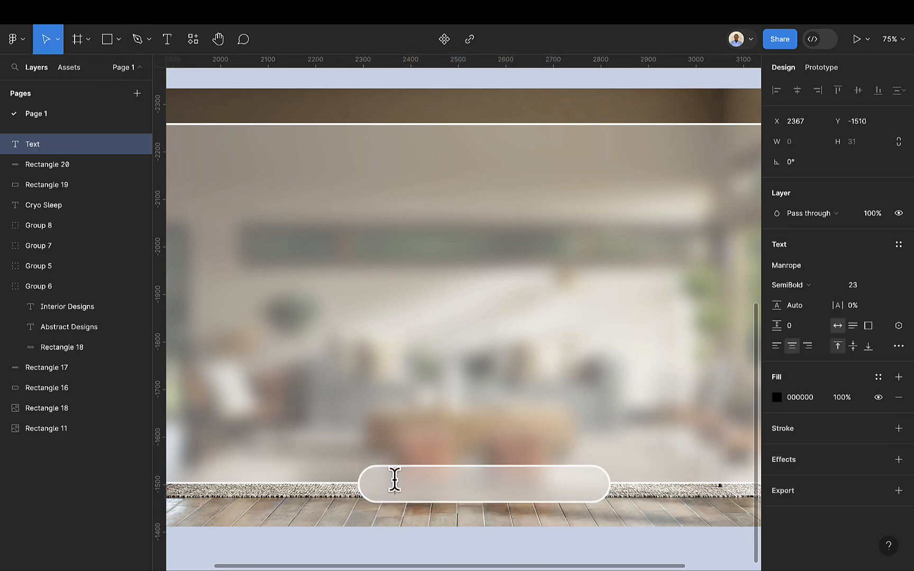
pyautogui.write('Abstract Design')
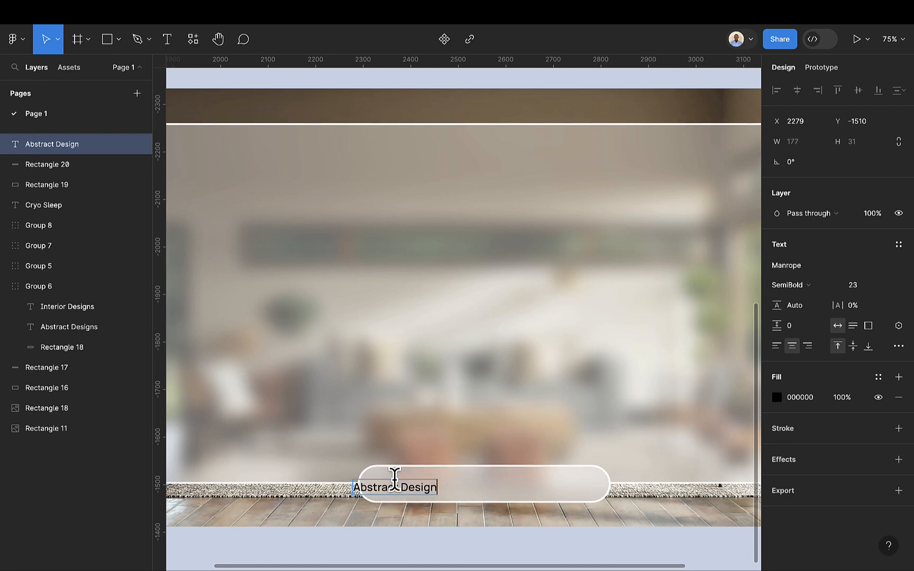
pyautogui.press('Escape')
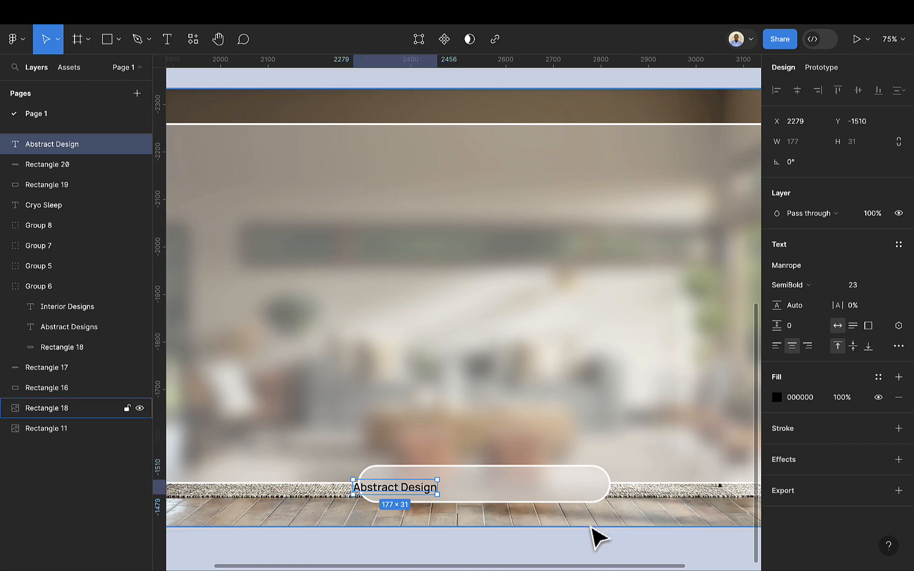
# Step: Wrap the label in an auto layout frame and give the frame a purple 664FF2 fill
pyautogui.hotkey('shift', 'a')
pyautogui.moveTo(422, 496)
pyautogui.mouseDown()
pyautogui.moveTo(454, 497)
pyautogui.moveTo(434, 493)
pyautogui.moveTo(437, 487)
pyautogui.mouseUp()
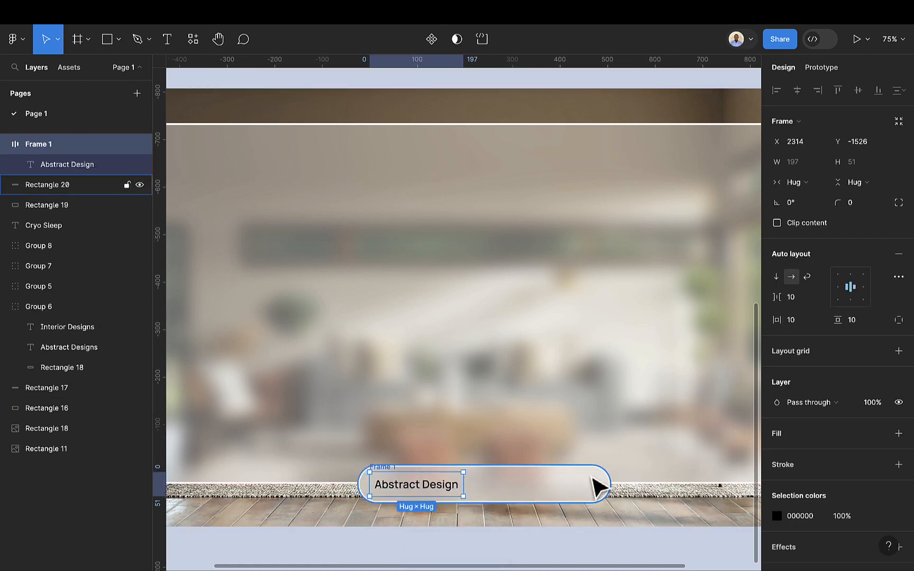
pyautogui.click(898, 434)
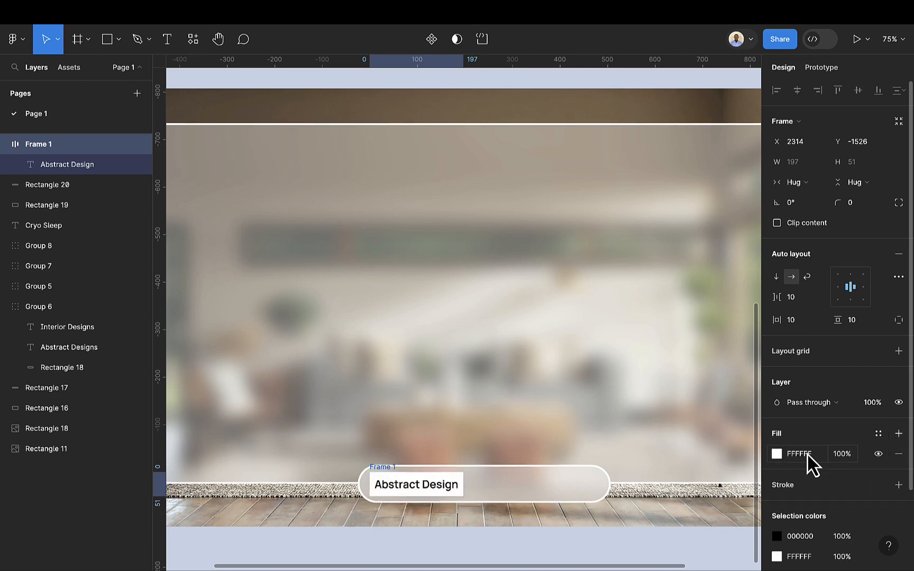
pyautogui.click(776, 454)
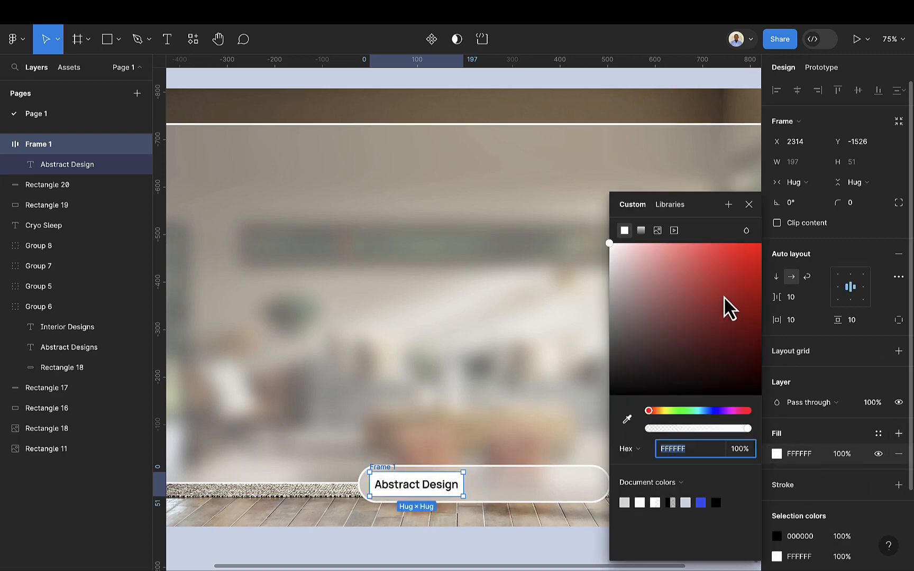
pyautogui.click(712, 411)
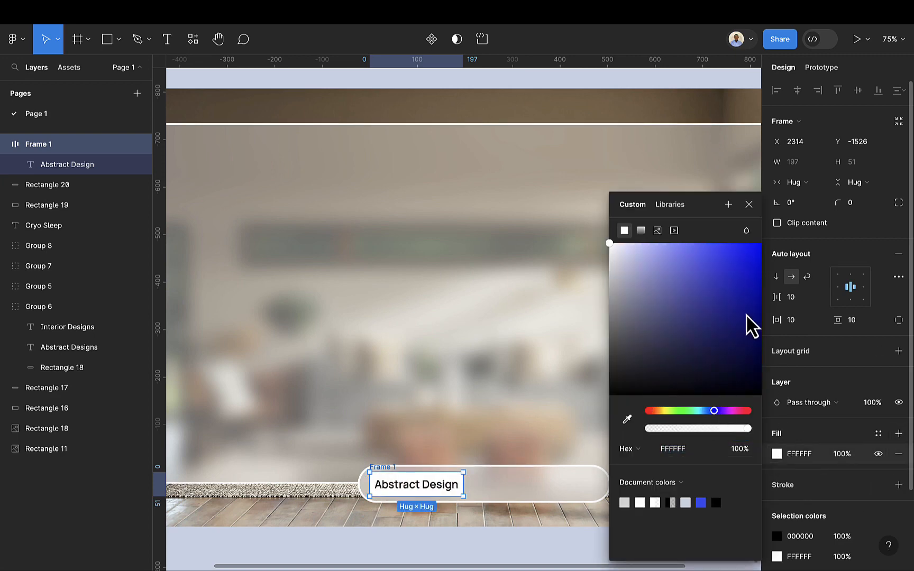
pyautogui.click(708, 271)
pyautogui.click(717, 263)
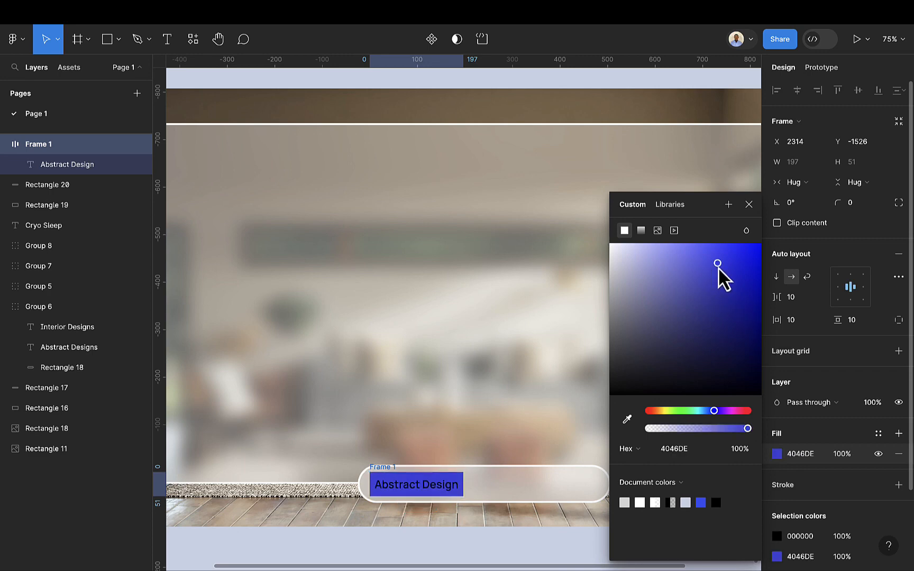
pyautogui.moveTo(713, 410); pyautogui.dragTo(717, 411)
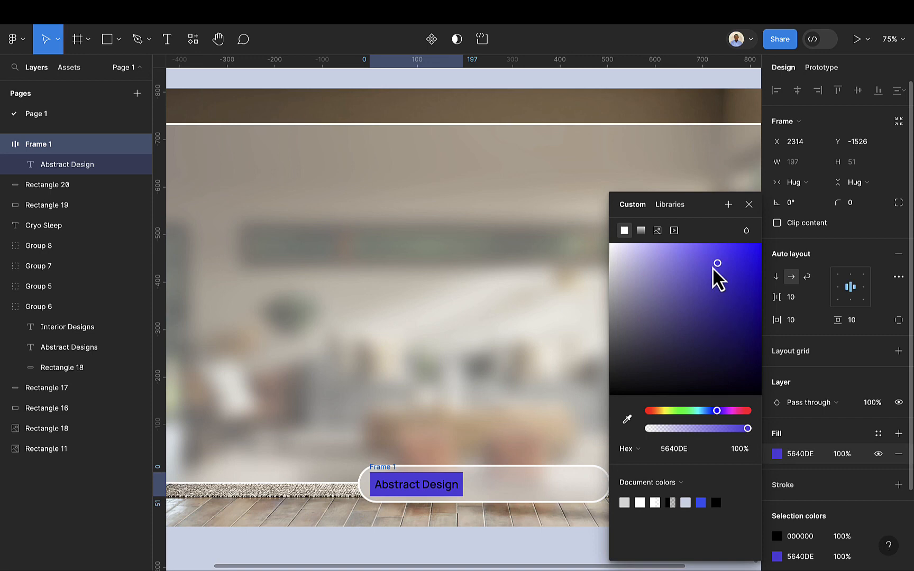
pyautogui.moveTo(716, 264); pyautogui.dragTo(711, 253)
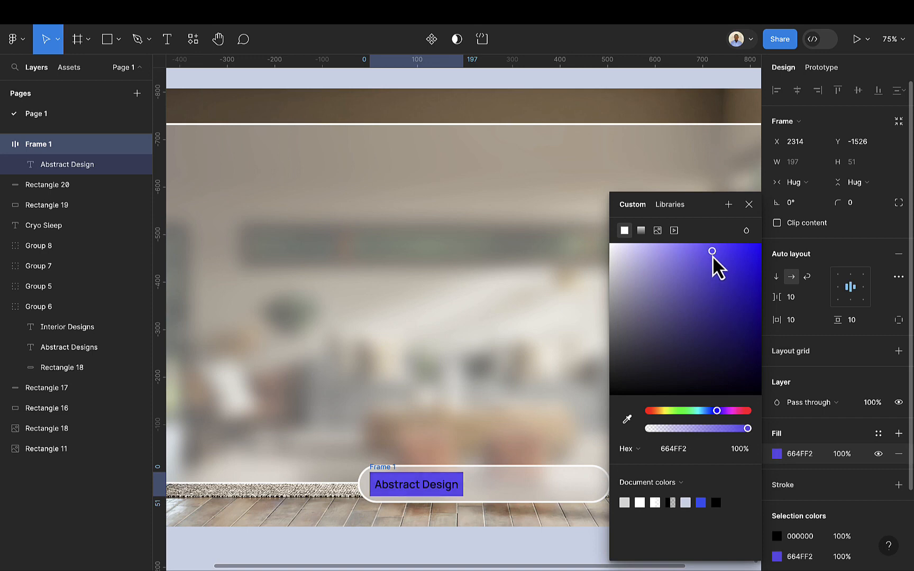
pyautogui.click(749, 204)
# Step: Change the label's text color to white FFFFFF
pyautogui.scroll(-3, 787, 423)
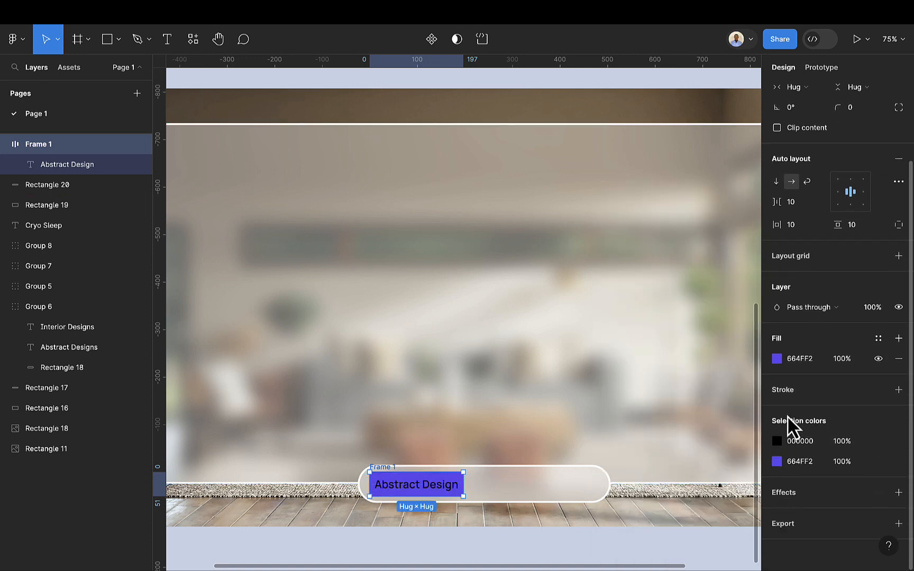
pyautogui.click(800, 442)
pyautogui.press('Return')
# Step: Resize the label frame to about 251 by 56 by pulling its edges
pyautogui.scroll(5, 400, 489)
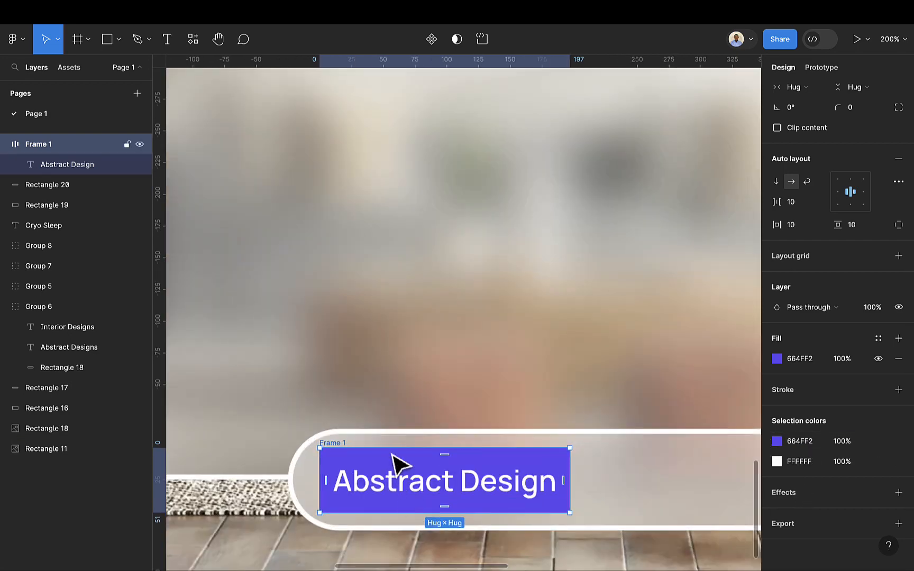
pyautogui.click(802, 225)
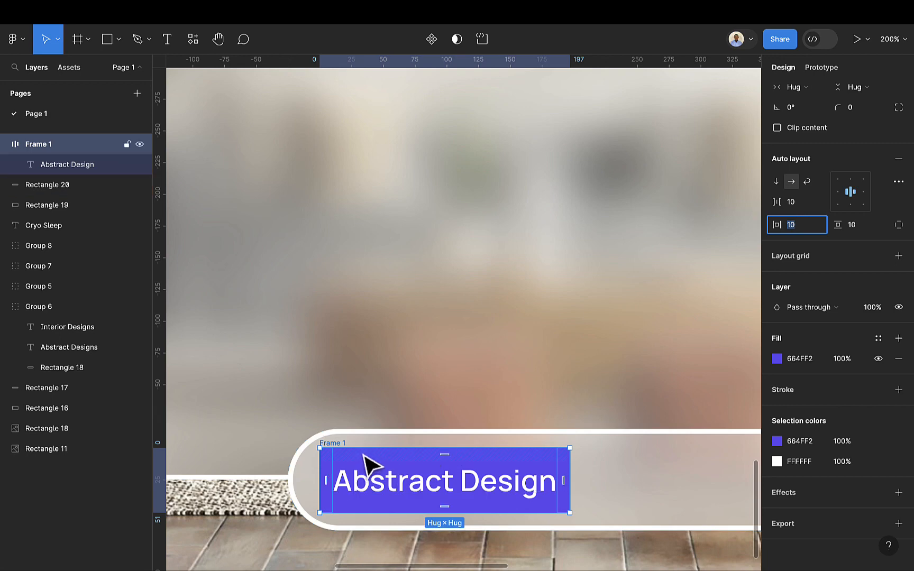
pyautogui.moveTo(365, 448); pyautogui.dragTo(365, 442)
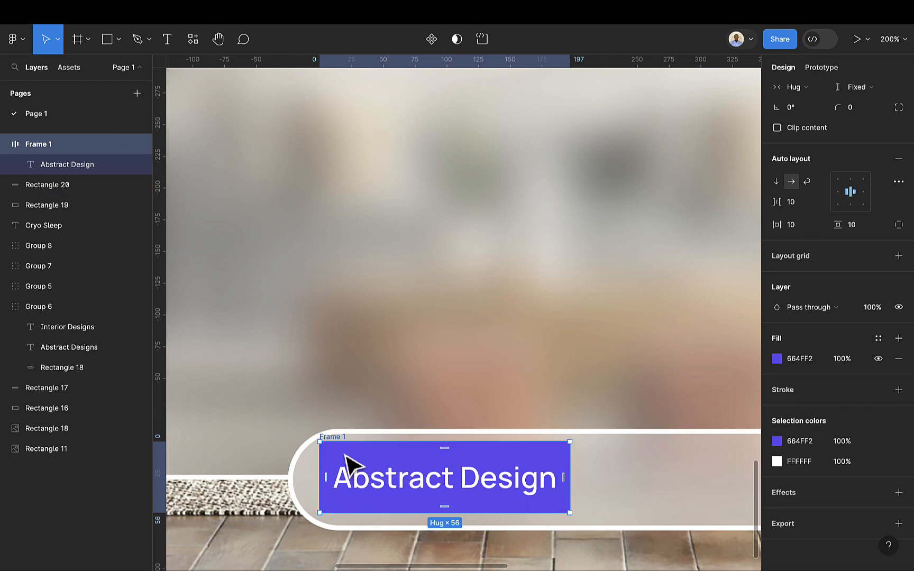
pyautogui.moveTo(320, 472); pyautogui.dragTo(312, 471)
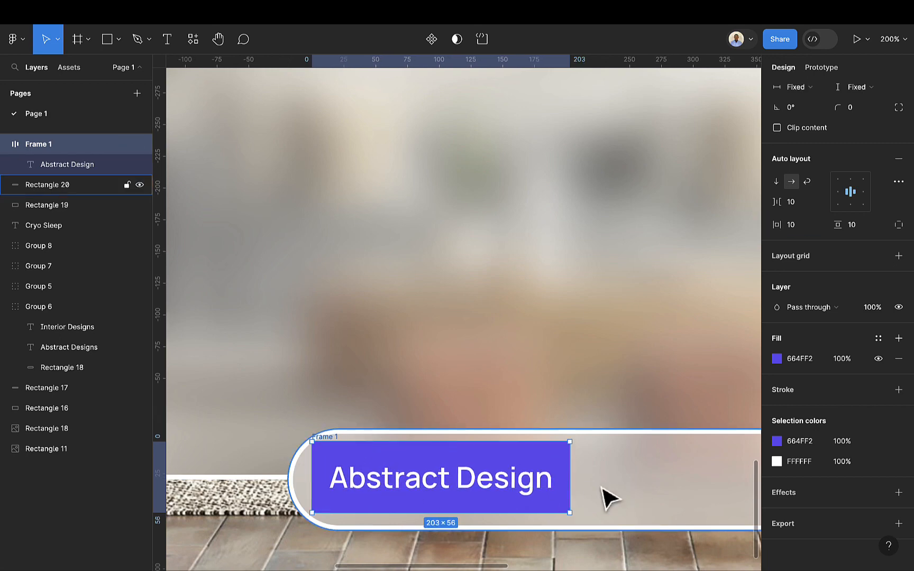
pyautogui.moveTo(569, 485); pyautogui.dragTo(630, 488)
# Step: Set the label frame's height to 64 and its corner radius to 32
pyautogui.scroll(-5, 631, 488)
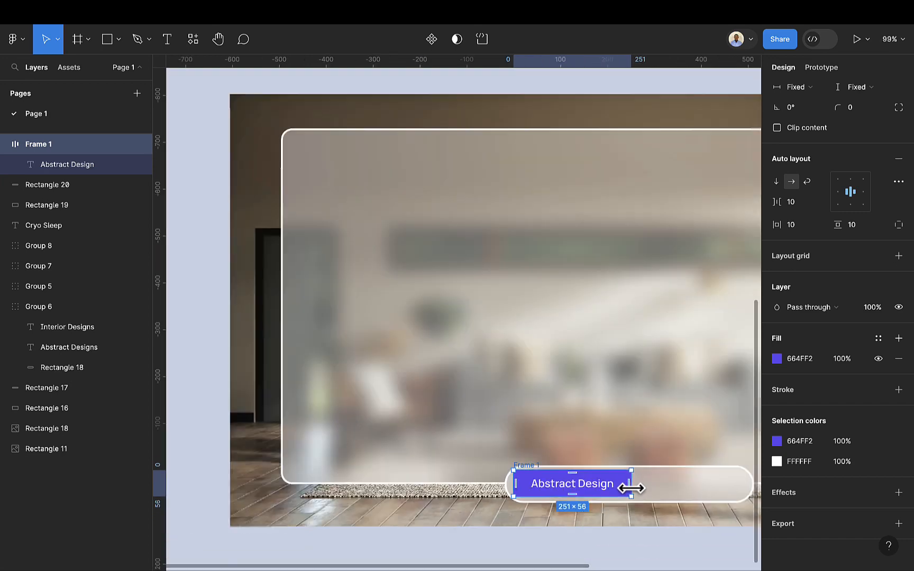
pyautogui.scroll(-1, 630, 488)
pyautogui.scroll(3, 623, 485)
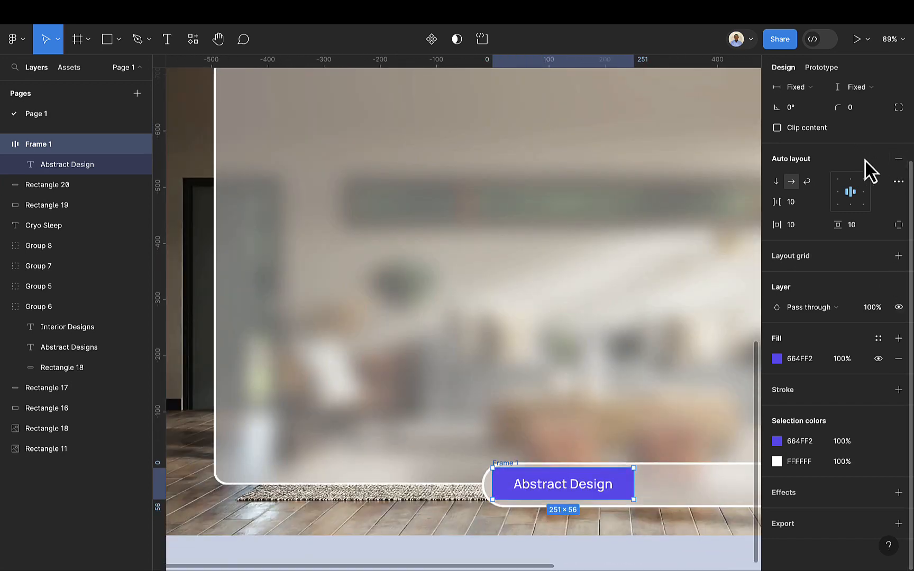
pyautogui.scroll(3, 870, 212)
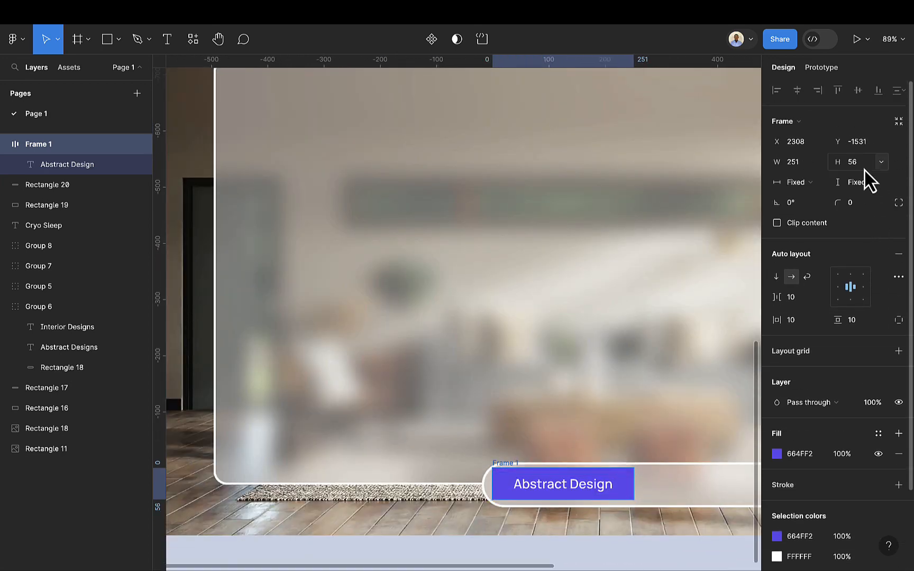
pyautogui.click(864, 169)
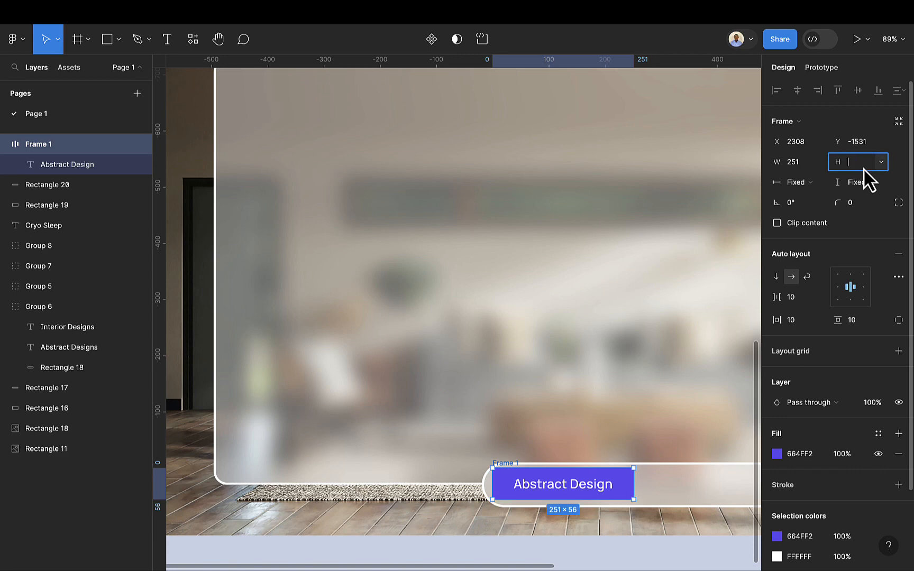
pyautogui.write('64')
pyautogui.press('Return')
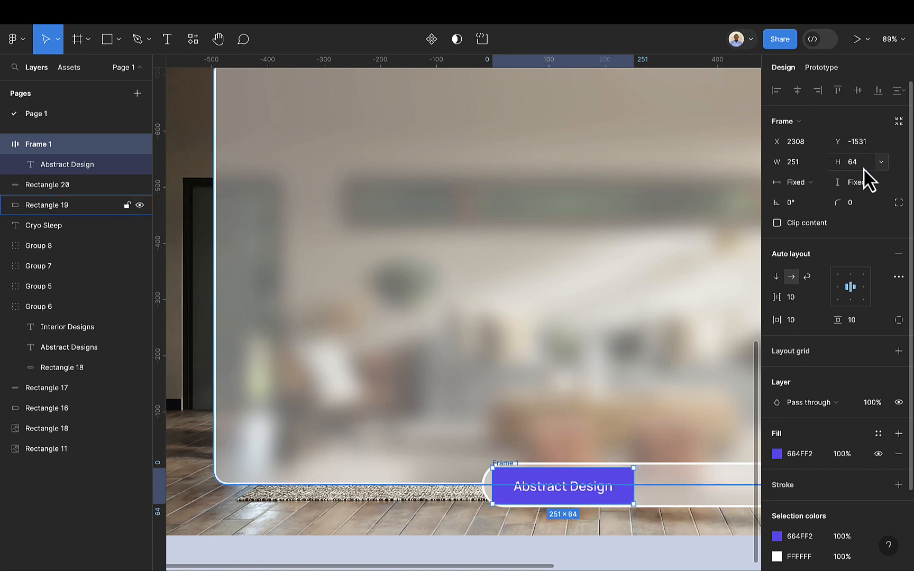
pyautogui.click(866, 208)
pyautogui.write('32')
pyautogui.press('Return')
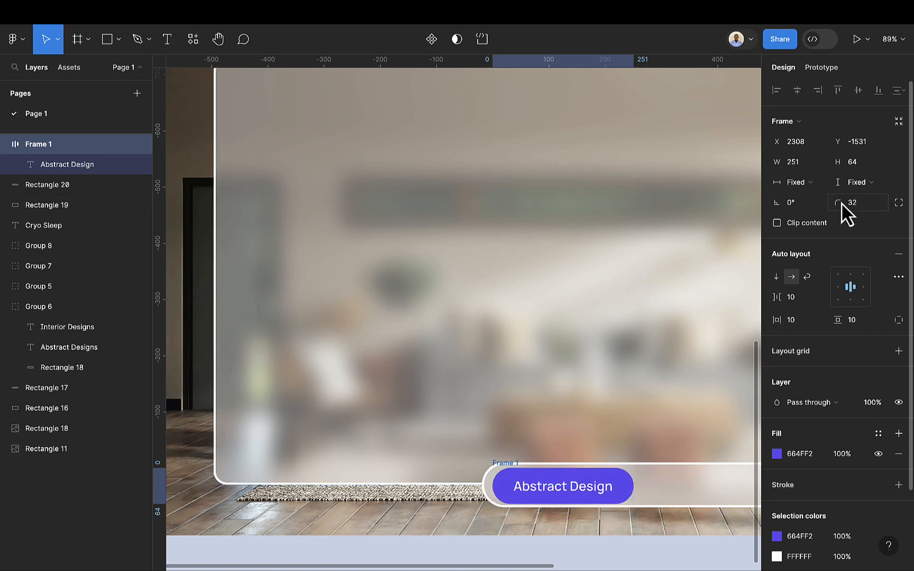
# Step: Move the purple frame into place at the left end of the button
pyautogui.scroll(5, 615, 485)
pyautogui.moveTo(618, 483); pyautogui.dragTo(603, 481)
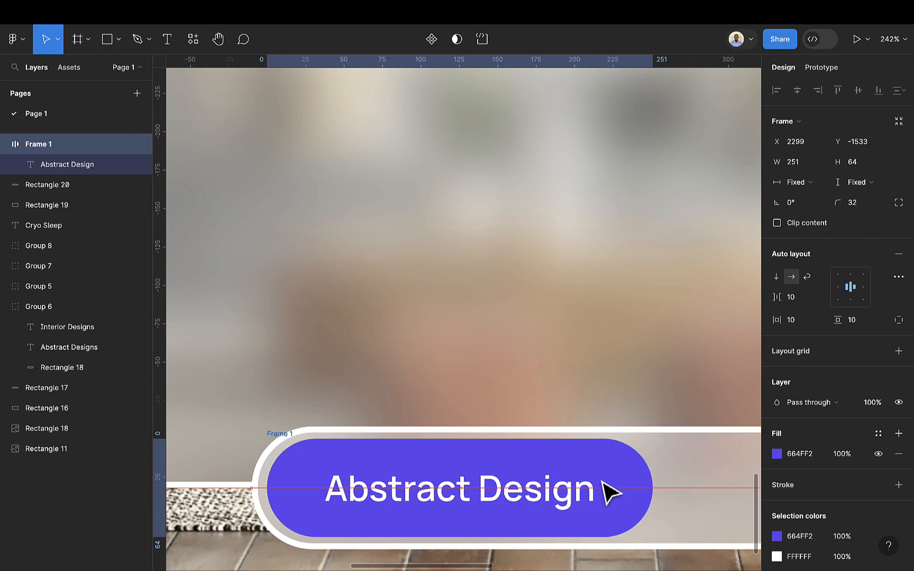
# Step: Duplicate the purple frame and place the copy beside it inside the button
pyautogui.scroll(-10, 609, 489)
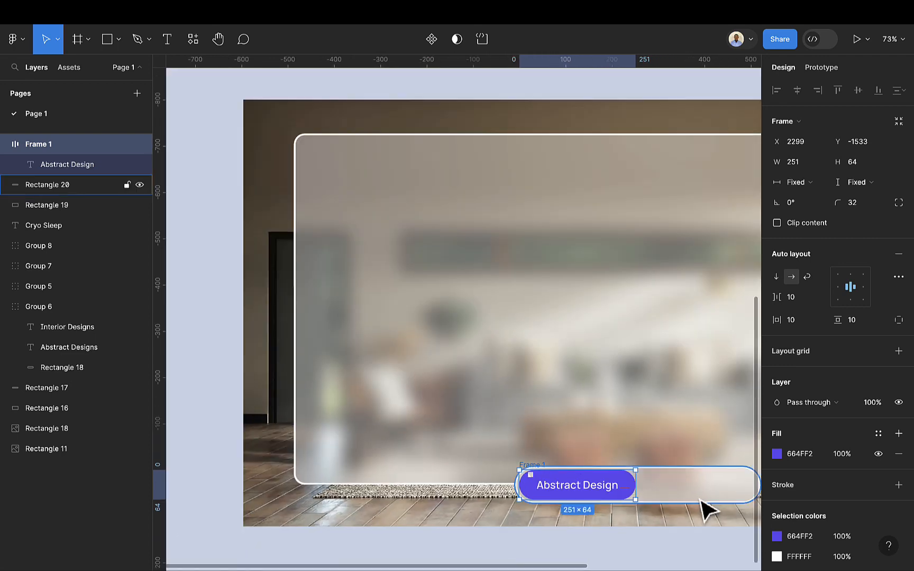
pyautogui.hscroll(5, 707, 510)
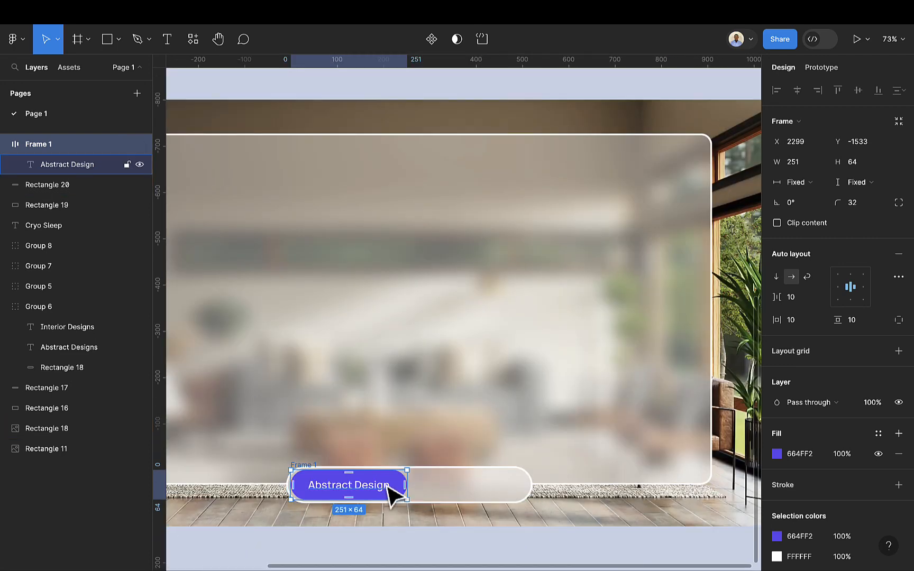
pyautogui.press('super+d')
pyautogui.moveTo(387, 485); pyautogui.dragTo(425, 485)
pyautogui.press('super+z')
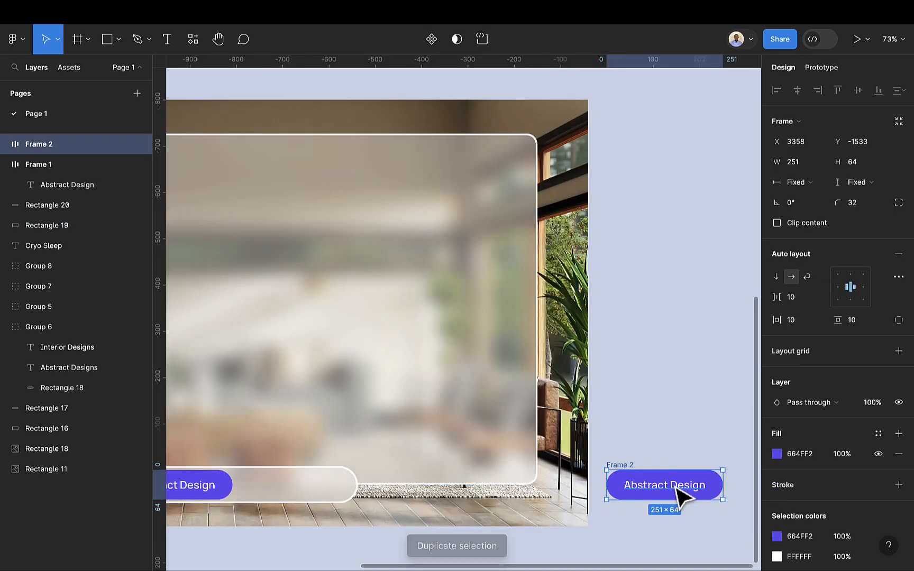
pyautogui.moveTo(710, 493); pyautogui.dragTo(335, 487)
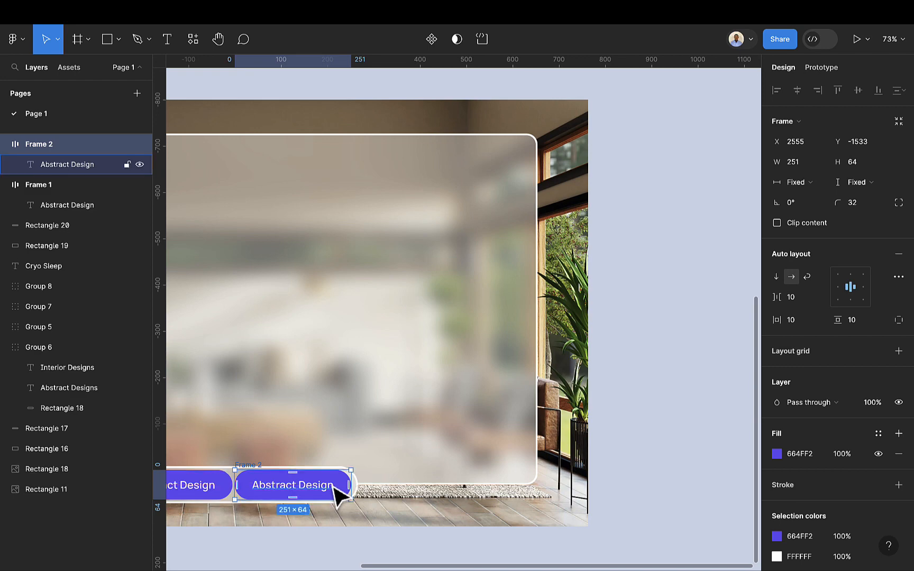
# Step: Hide the purple fill of the duplicated frame
pyautogui.scroll(3, 337, 494)
pyautogui.scroll(2, 341, 493)
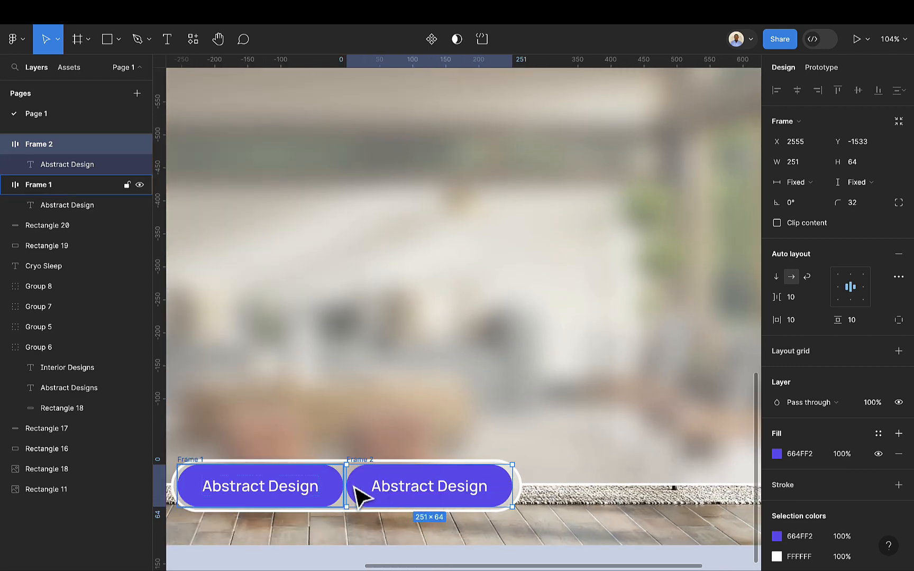
pyautogui.scroll(-1, 849, 473)
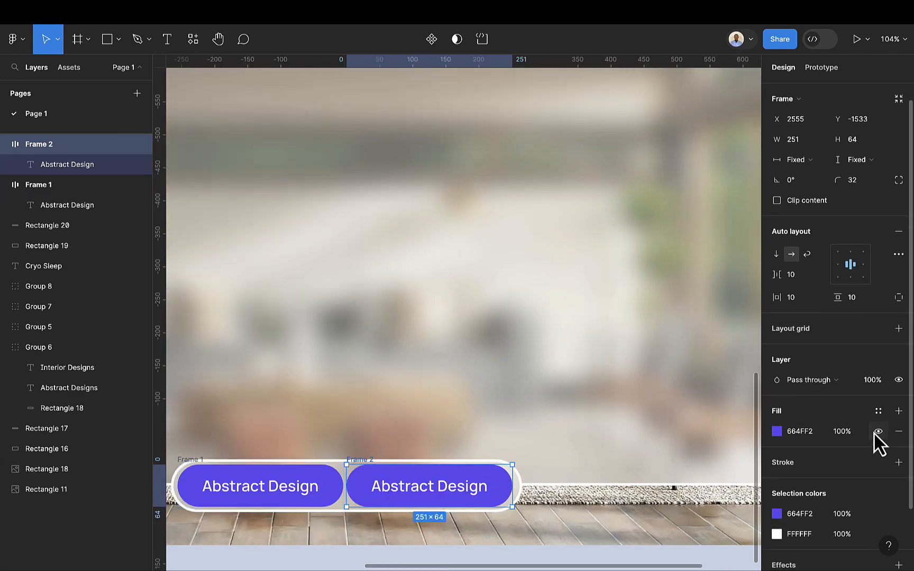
pyautogui.click(878, 431)
pyautogui.scroll(-5, 317, 489)
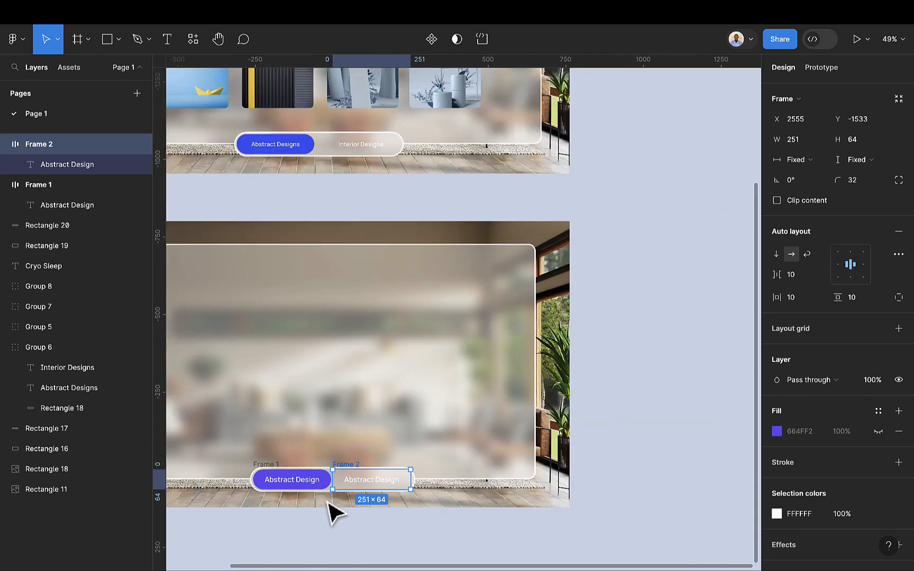
pyautogui.hscroll(-4, 333, 512)
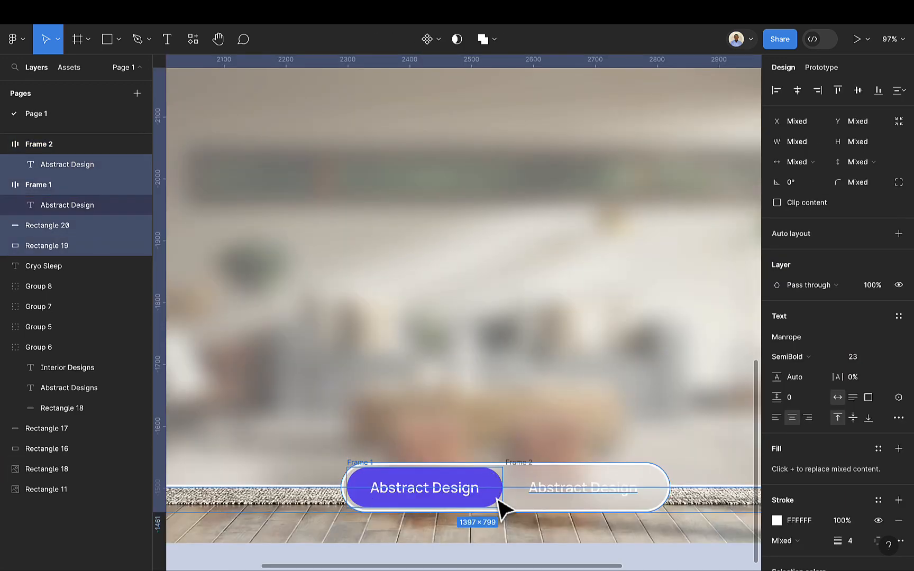
# Step: Group the two label frames together with the pill button shape
pyautogui.scroll(-2, 505, 511)
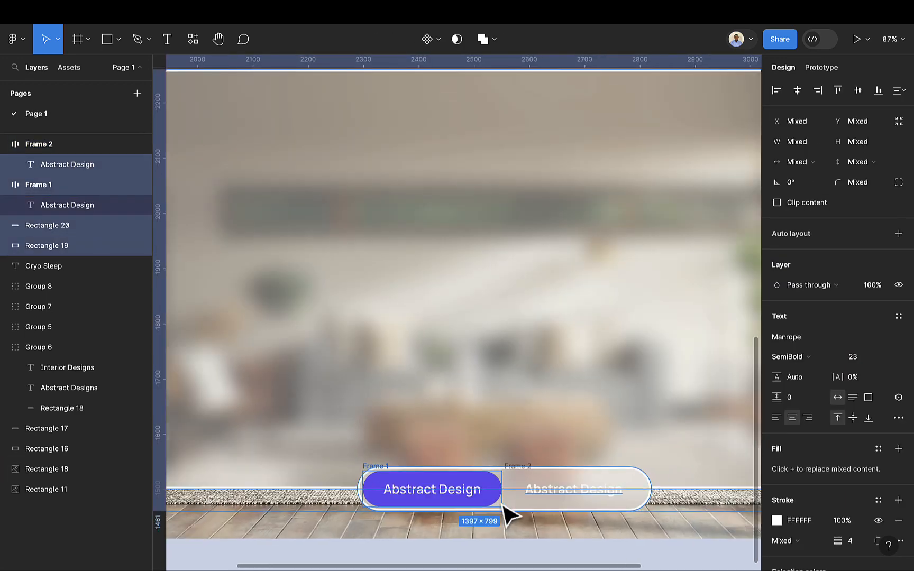
pyautogui.scroll(-3, 510, 508)
pyautogui.click(568, 466)
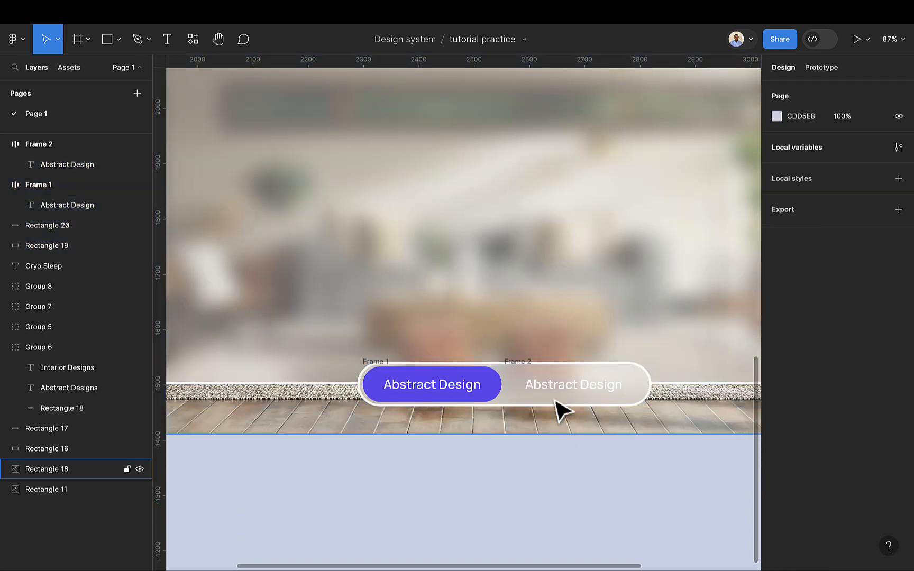
pyautogui.click(560, 394)
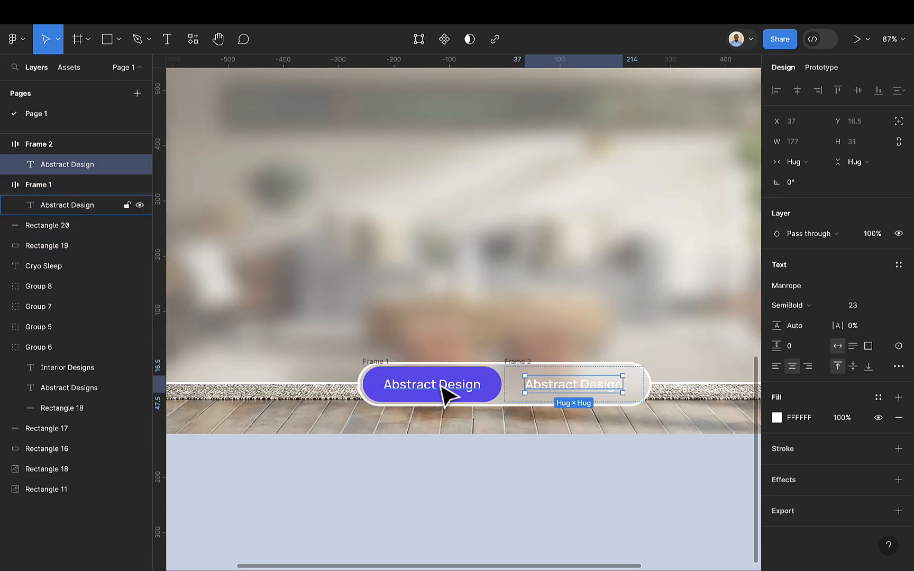
pyautogui.click(376, 367)
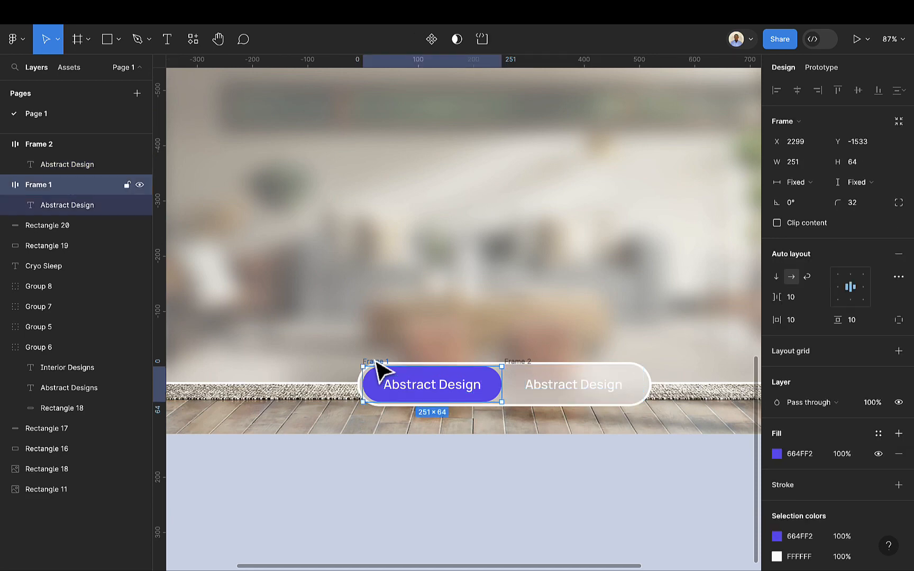
pyautogui.keyDown('shift'); pyautogui.click(524, 374); pyautogui.keyUp('shift')
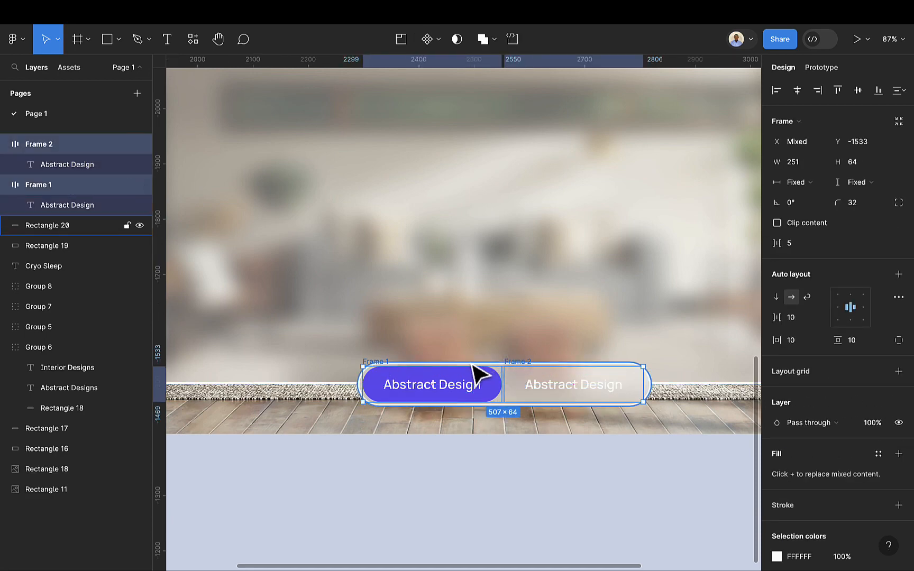
pyautogui.keyDown('shift'); pyautogui.click(471, 364); pyautogui.keyUp('shift')
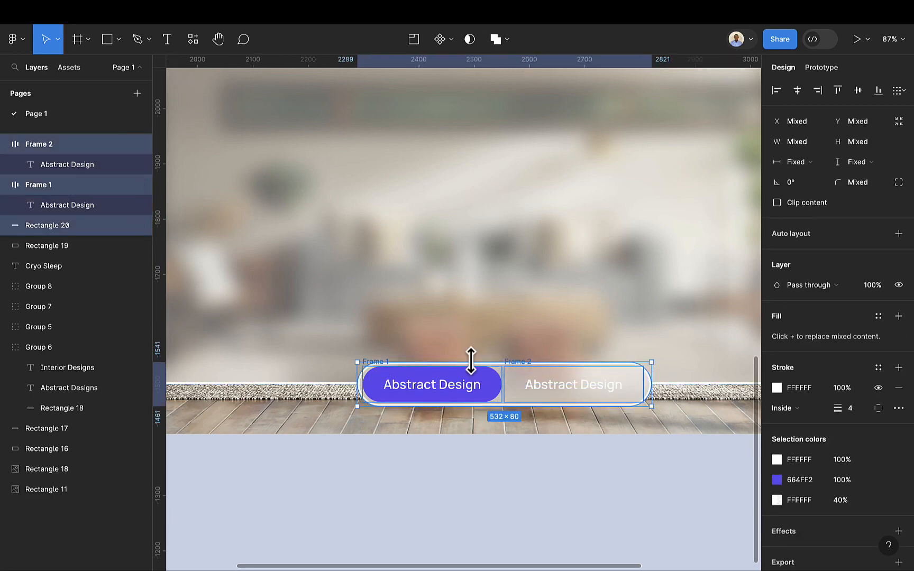
pyautogui.hotkey('ctrl', 'g')
pyautogui.scroll(-5, 493, 388)
pyautogui.click(511, 422)
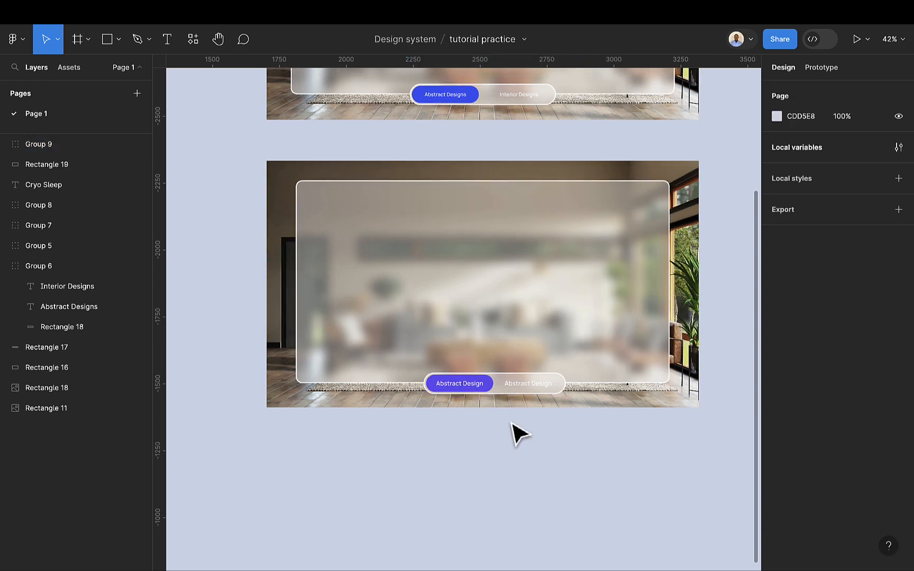
# Step: Move the image-card row group from the upper card into the lower card and bring it to front
pyautogui.scroll(-3, 516, 434)
pyautogui.click(473, 108)
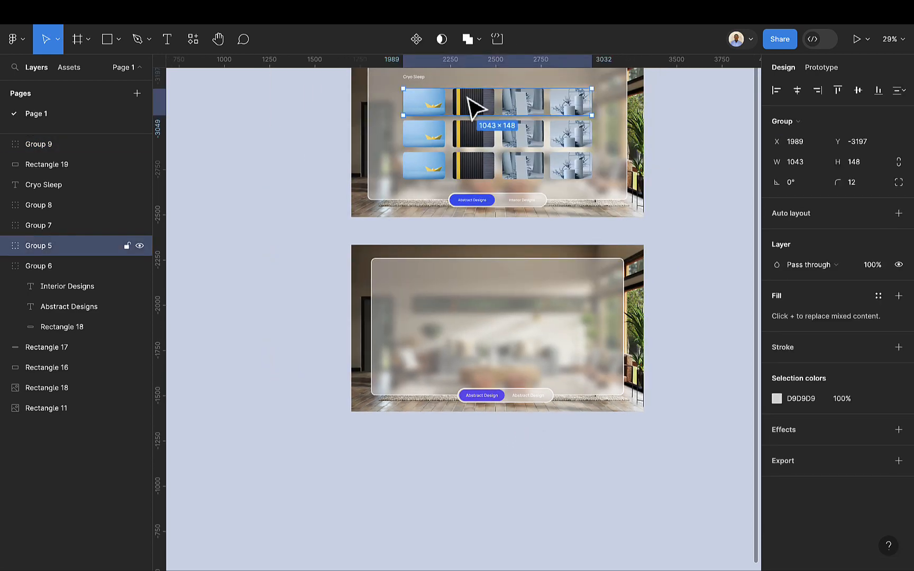
pyautogui.scroll(1, 474, 107)
pyautogui.moveTo(470, 105); pyautogui.dragTo(466, 296)
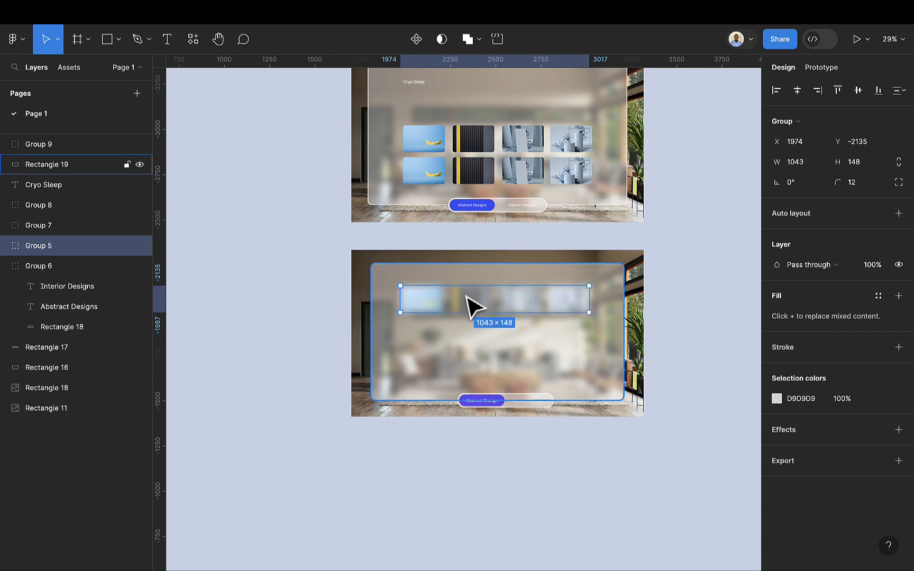
pyautogui.rightClick(466, 297)
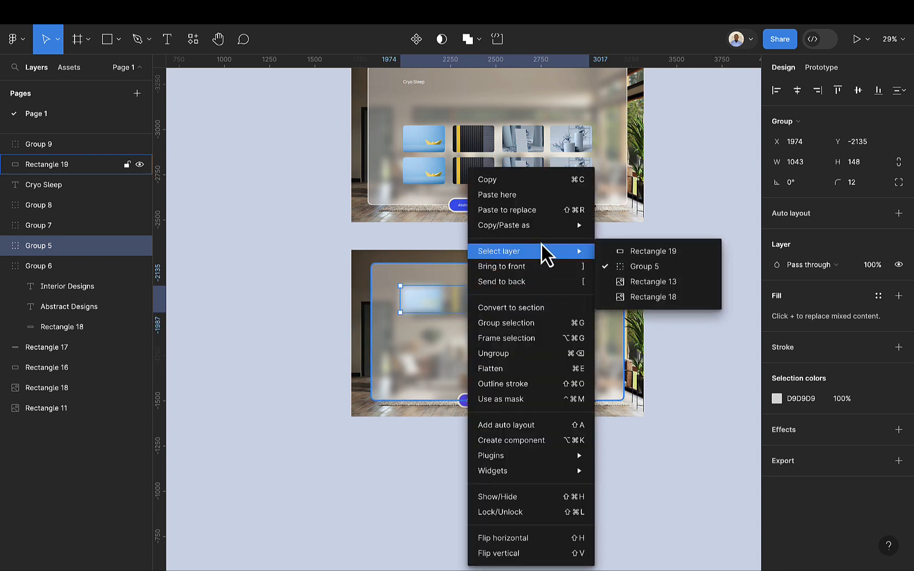
pyautogui.click(548, 267)
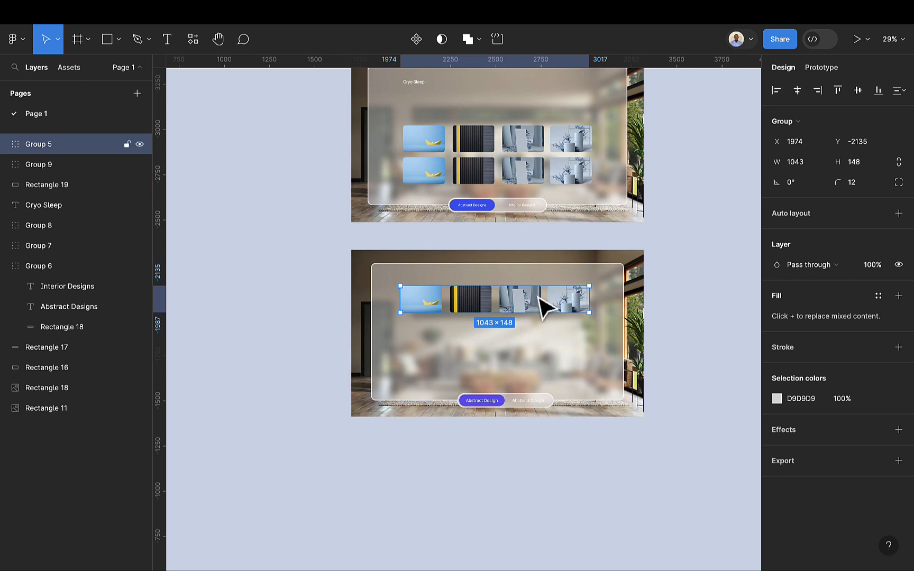
# Step: Duplicate the image-card row and place the copy directly beneath the first row
pyautogui.moveTo(542, 307); pyautogui.dragTo(540, 336)
pyautogui.hotkey('ctrl', 'd')
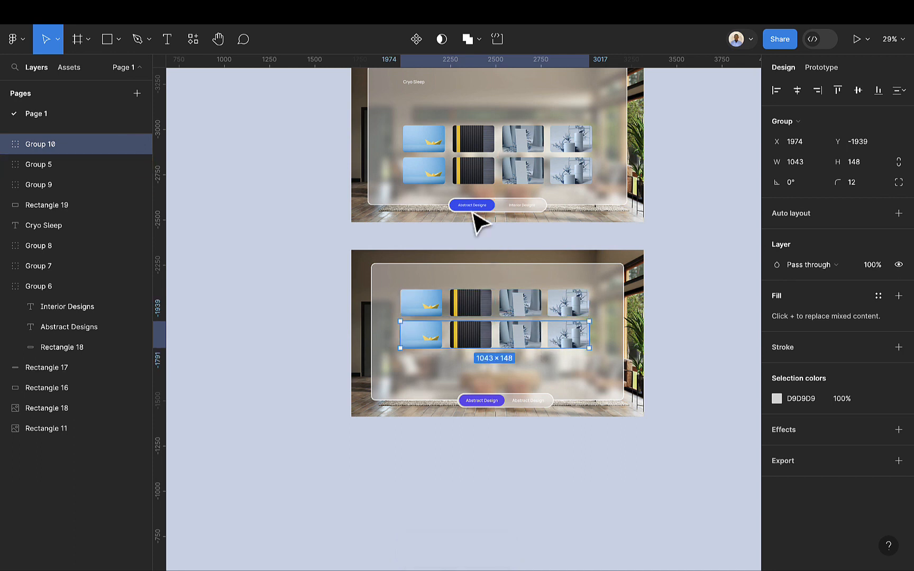
# Step: Move the Cryo Sleep title into the lower card above the image rows and bring it to front
pyautogui.click(411, 85)
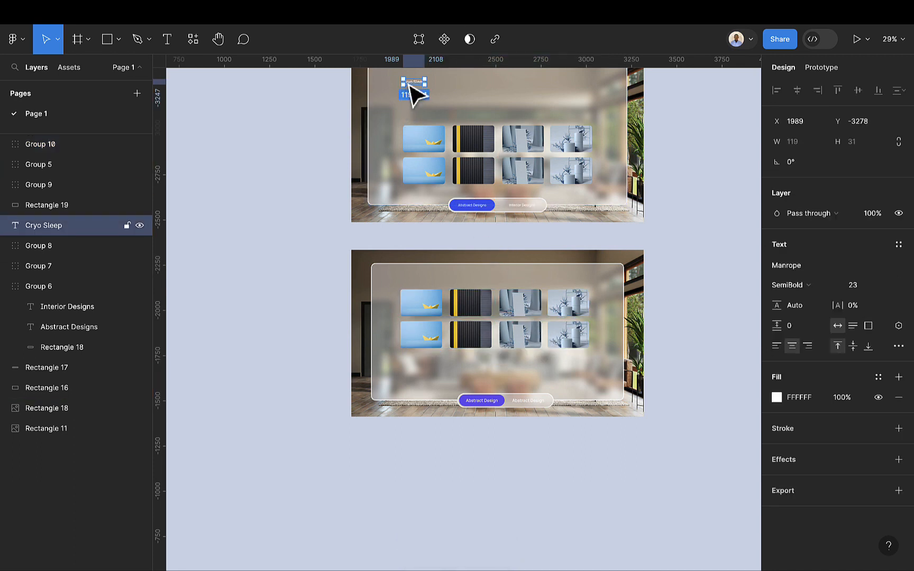
pyautogui.moveTo(411, 88); pyautogui.dragTo(408, 285)
pyautogui.rightClick(407, 285)
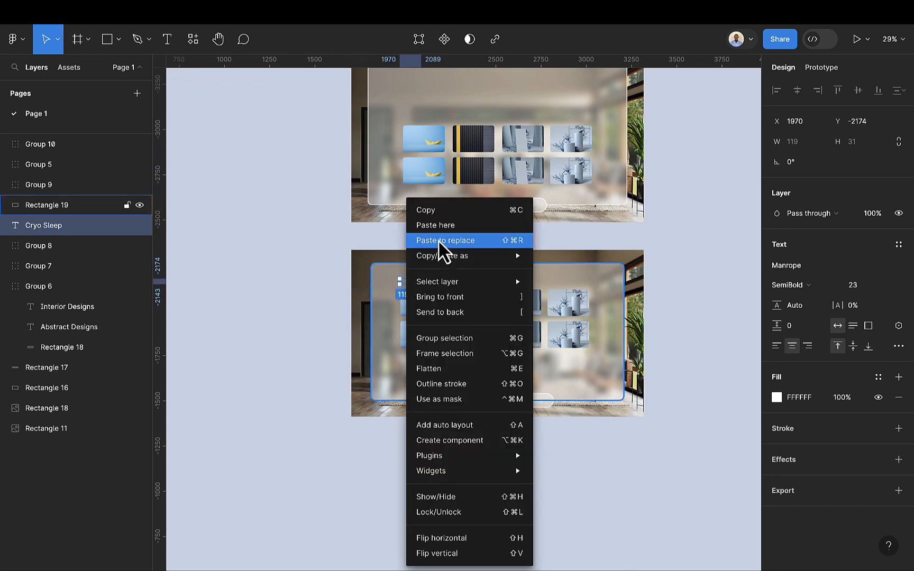
pyautogui.click(456, 297)
pyautogui.scroll(2, 425, 280)
pyautogui.moveTo(406, 276); pyautogui.dragTo(409, 291)
pyautogui.scroll(-1, 550, 342)
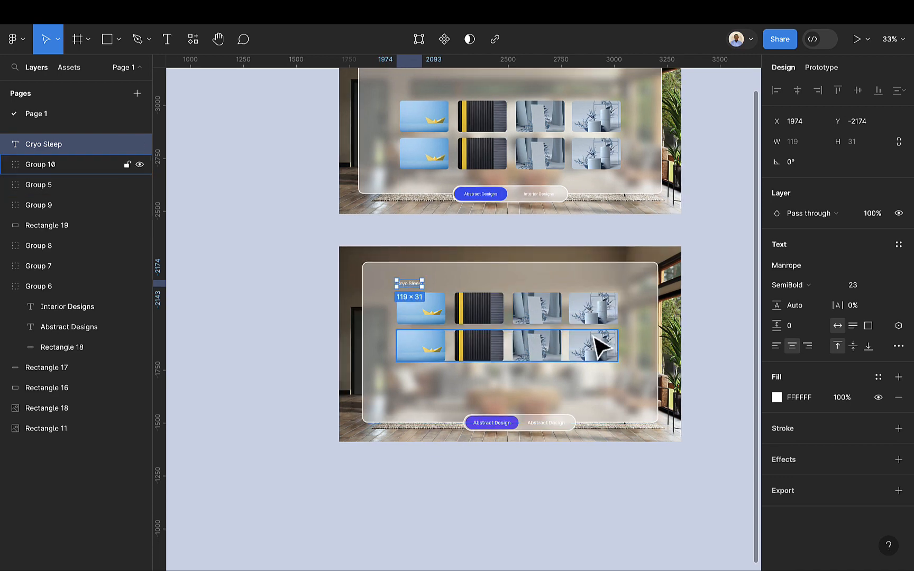
pyautogui.hscroll(3, 607, 381)
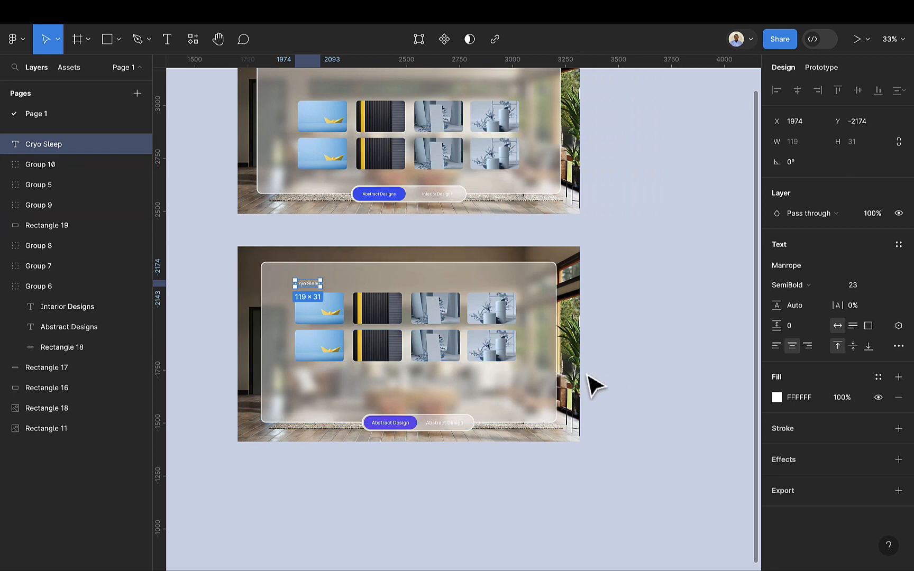